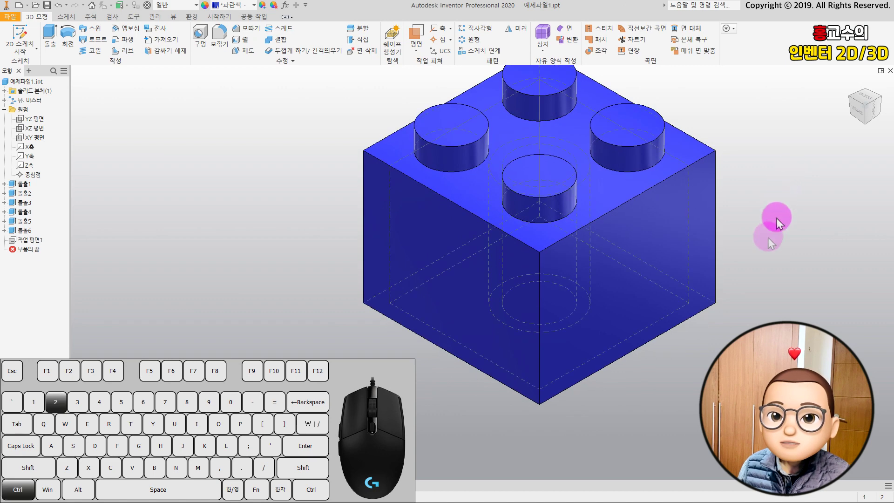
# Step: Orbit the brick to see its underside, and compare the shaded-with-edges display with the shaded hidden-edge display
pyautogui.keyDown('shift'); pyautogui.moveTo(702, 305); pyautogui.dragTo(719, 253, button='middle'); pyautogui.keyUp('shift')
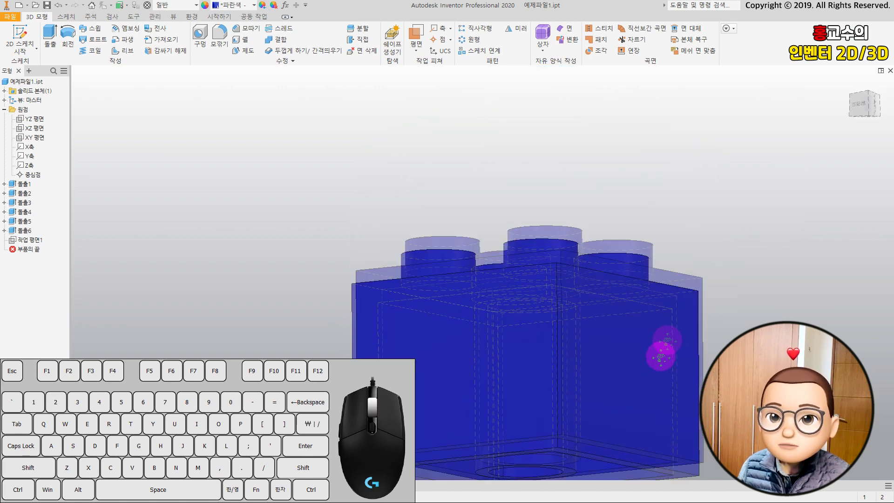
pyautogui.moveTo(656, 364); pyautogui.dragTo(663, 317, button='middle')
pyautogui.scroll(-3, 591, 295)
pyautogui.scroll(3, 611, 253)
pyautogui.hotkey('ctrl', '1')
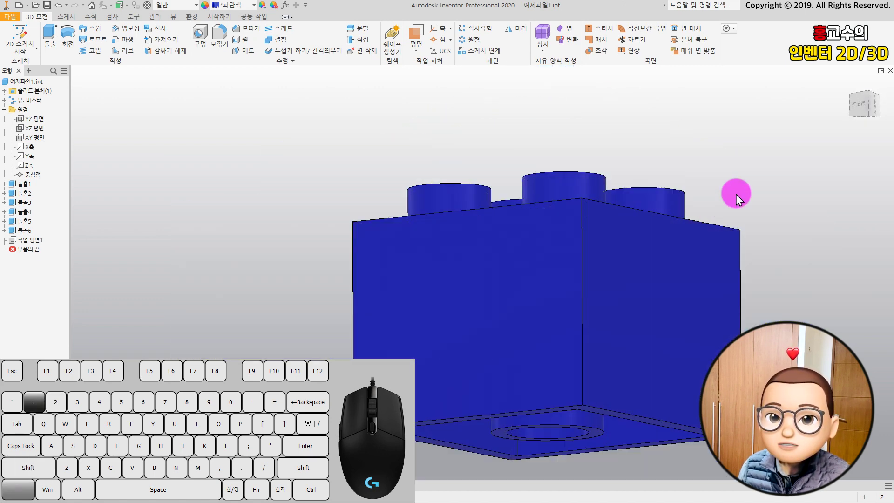
pyautogui.hotkey('ctrl', '2')
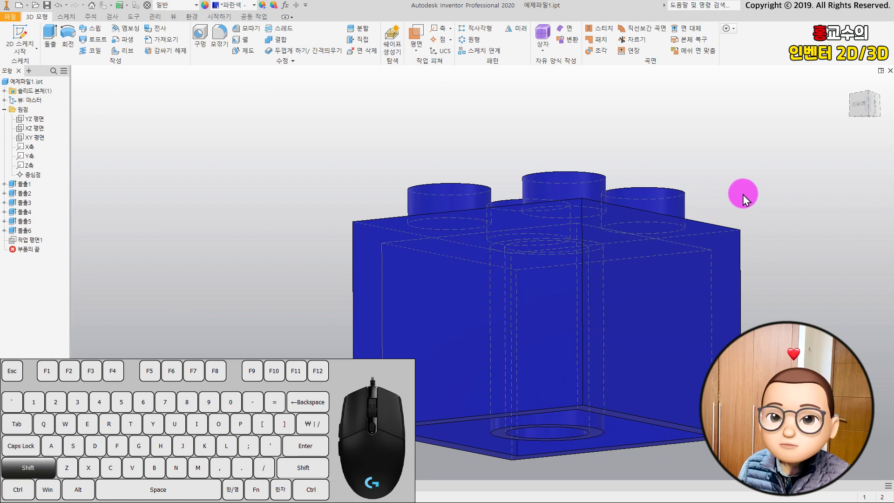
# Step: Cut the brick with a half section view on the XZ plane at an offset of 14 mm
pyautogui.hotkey('ctrl', '3')
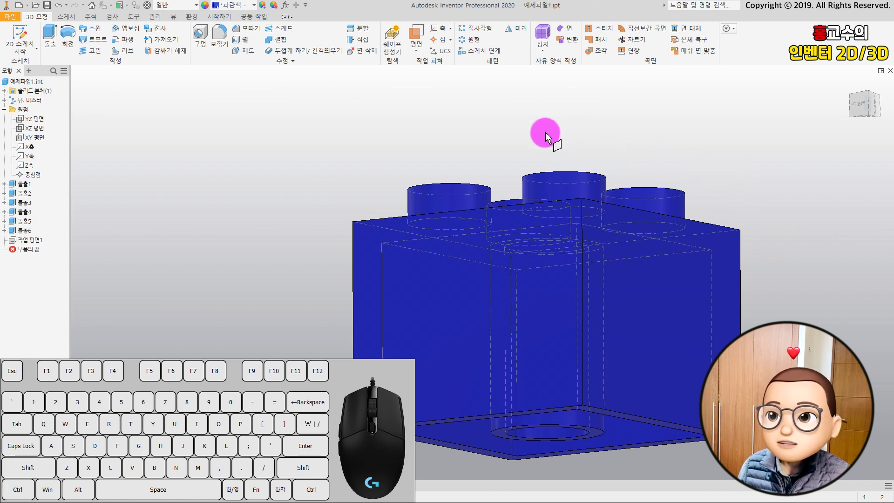
pyautogui.click(35, 129)
pyautogui.scroll(-5, 413, 261)
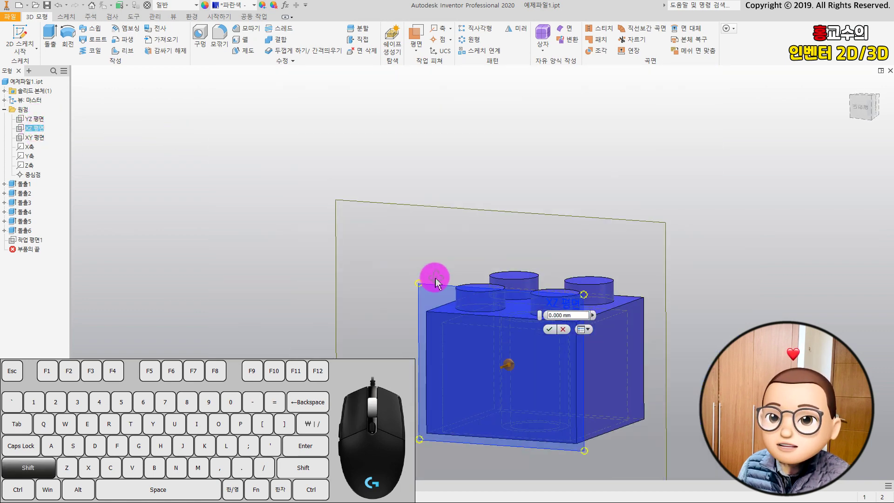
pyautogui.moveTo(505, 364); pyautogui.dragTo(543, 353)
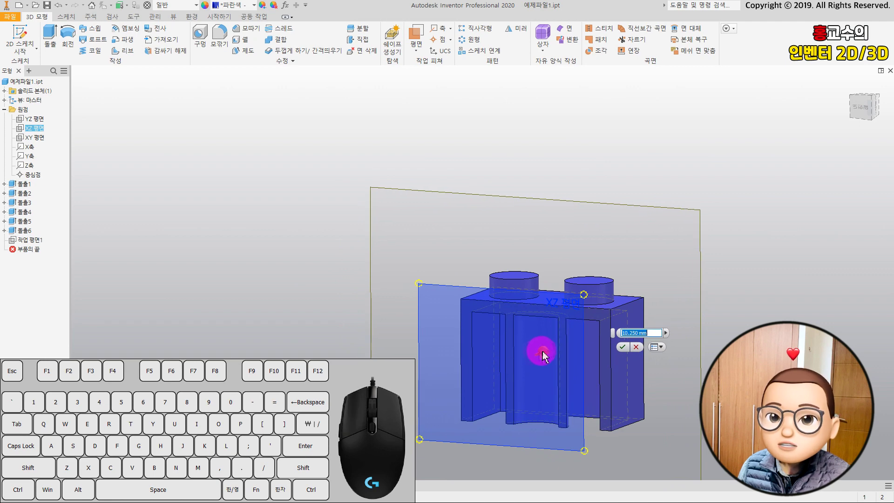
pyautogui.scroll(3, 544, 352)
pyautogui.scroll(3, 563, 356)
pyautogui.scroll(2, 561, 354)
pyautogui.scroll(-4, 660, 293)
pyautogui.keyDown('shift'); pyautogui.moveTo(678, 303); pyautogui.dragTo(691, 328, button='middle'); pyautogui.keyUp('shift')
pyautogui.moveTo(497, 295); pyautogui.dragTo(498, 228)
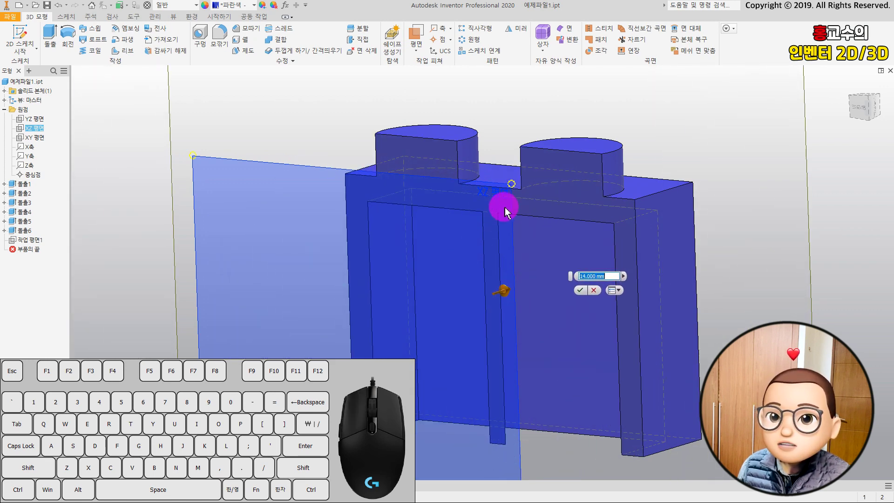
# Step: End the half section view to restore the full brick
pyautogui.hotkey('ctrl', 'z')
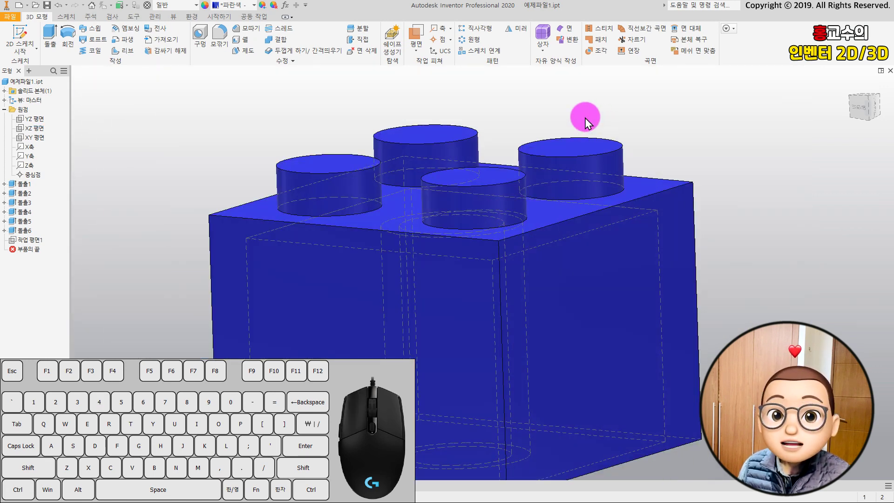
pyautogui.press('Escape')
pyautogui.click(602, 111)
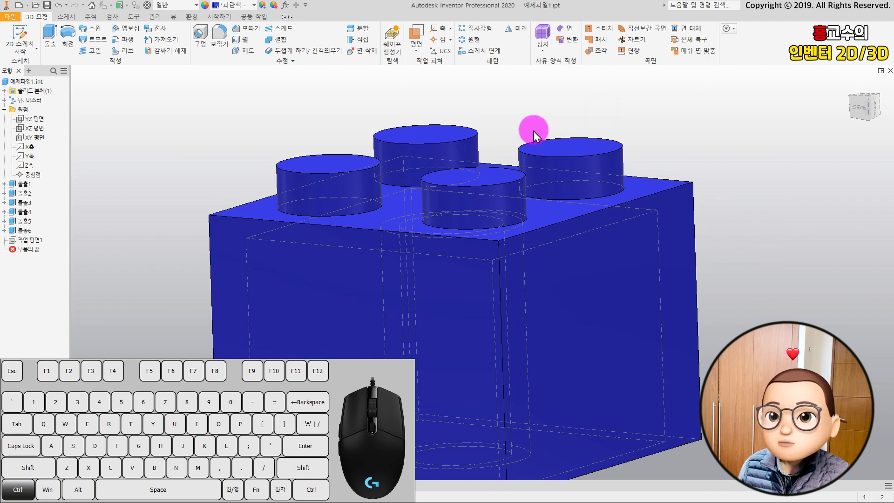
# Step: Open the application options and the style and standard editor in turn, closing each without changes
pyautogui.hotkey('ctrl', '1')
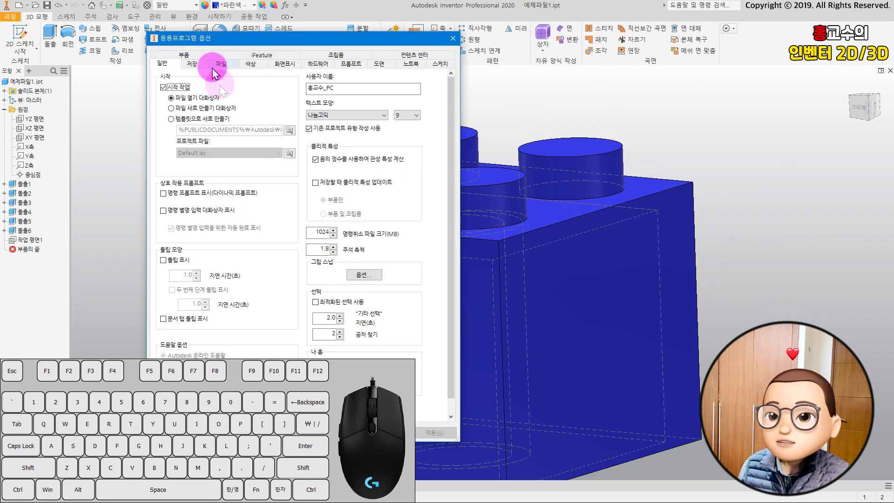
pyautogui.press('Escape')
pyautogui.hotkey('ctrl', '6')
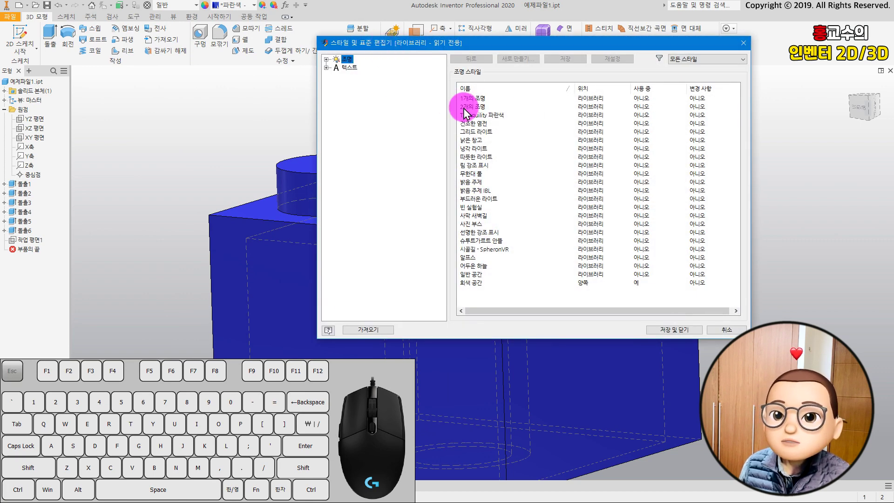
pyautogui.press('Escape')
pyautogui.hotkey('ctrl', '6')
pyautogui.press('Escape')
# Step: Look through the ribbon, keyboard and marking menu settings in the Customize dialog, and close it
pyautogui.hotkey('ctrl', '7')
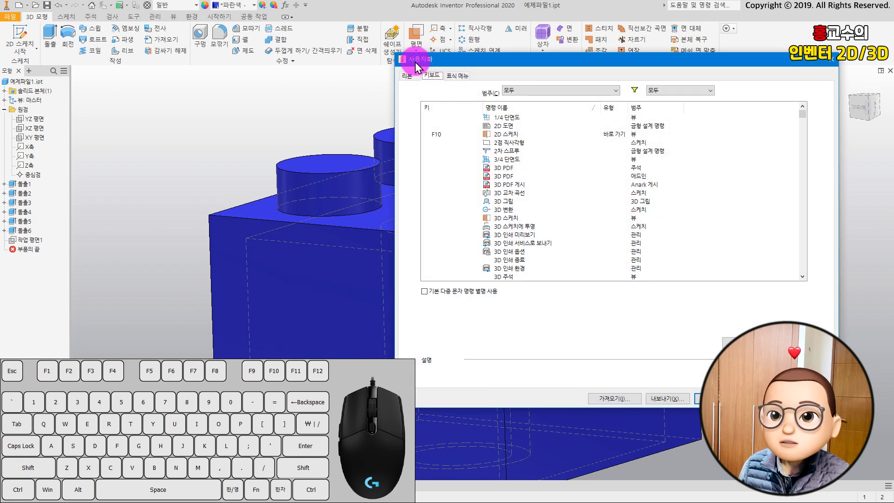
pyautogui.click(410, 75)
pyautogui.click(432, 75)
pyautogui.click(454, 77)
pyautogui.click(435, 76)
pyautogui.click(410, 75)
pyautogui.click(444, 75)
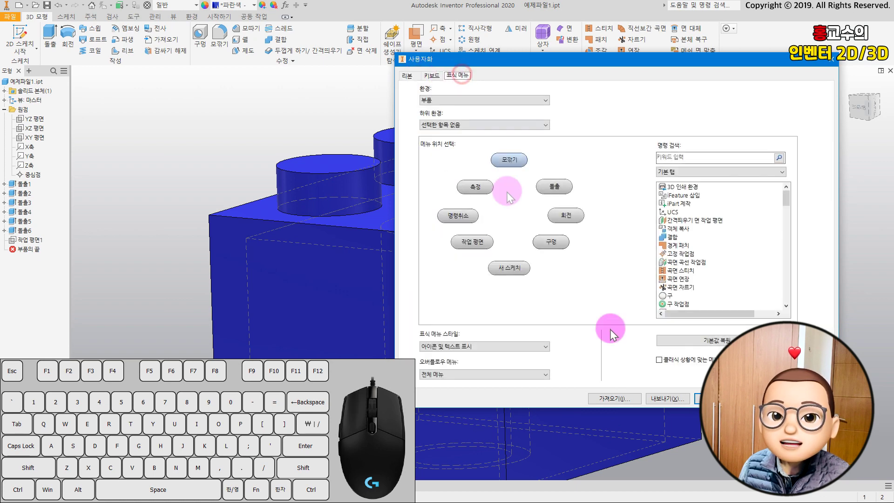
pyautogui.click(721, 399)
pyautogui.scroll(3, 643, 164)
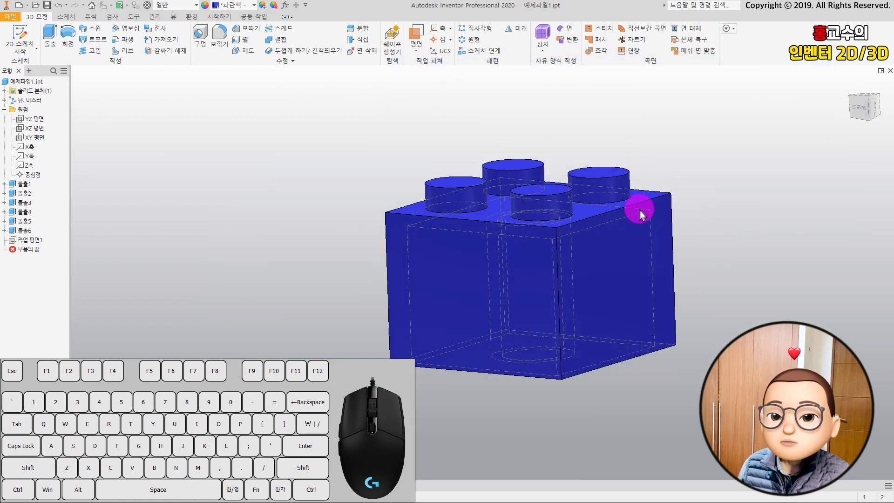
# Step: Switch to the drawing 예제파일2.idw and examine its section view of the brick
pyautogui.hotkey('ctrl', 'Tab')
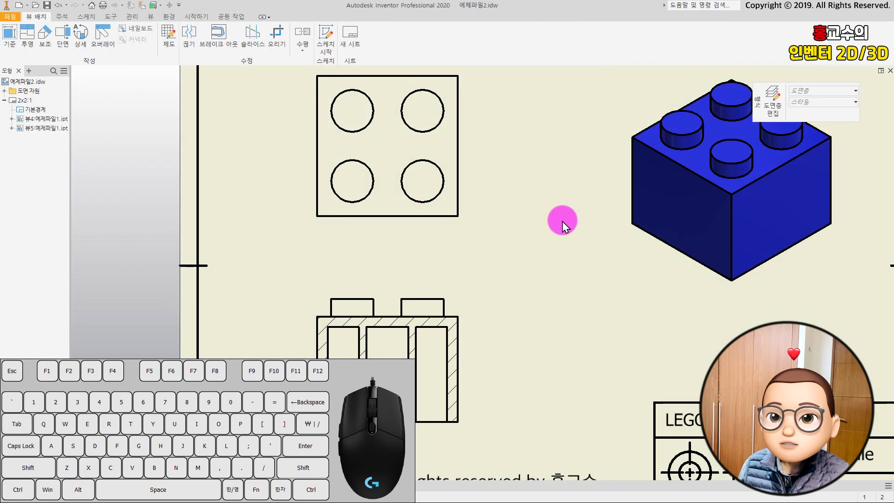
pyautogui.moveTo(503, 202); pyautogui.dragTo(510, 169, button='middle')
pyautogui.moveTo(482, 258); pyautogui.dragTo(531, 201, button='middle')
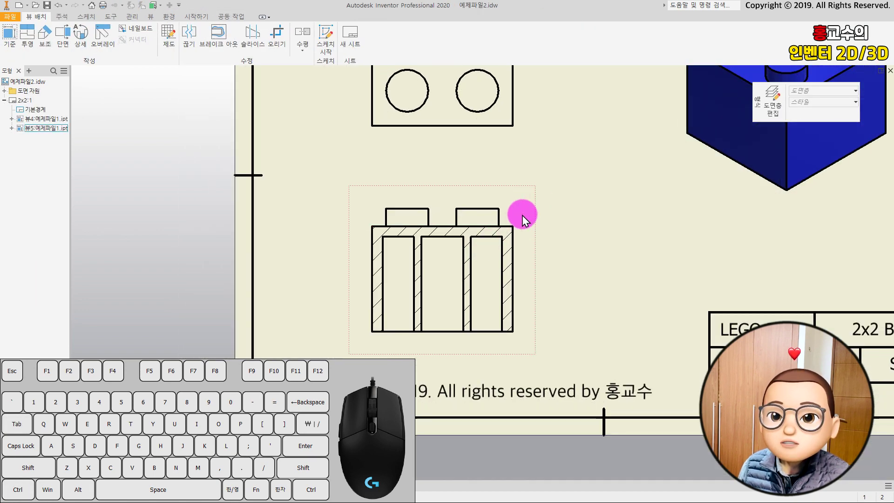
pyautogui.scroll(-2, 520, 212)
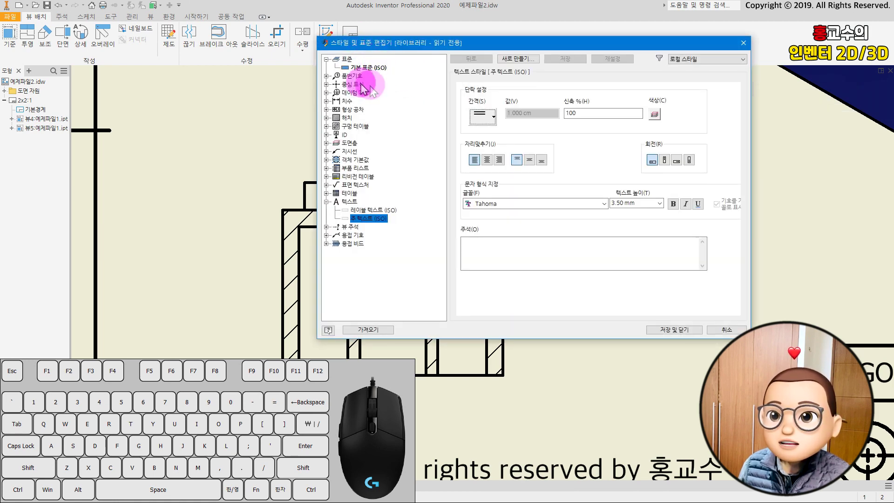
# Step: Examine the standard, balloon and datum target styles in the drawing's style and standard editor, and cancel it
pyautogui.click(347, 59)
pyautogui.click(361, 68)
pyautogui.click(354, 77)
pyautogui.click(358, 92)
pyautogui.click(350, 61)
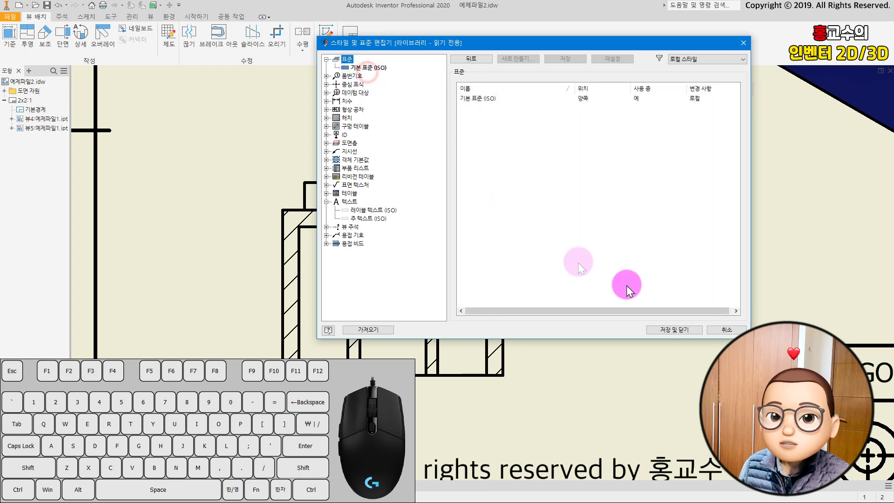
pyautogui.click(727, 330)
# Step: Return to the part 예제파일1.ipt and open the Customize dialog
pyautogui.scroll(-5, 682, 195)
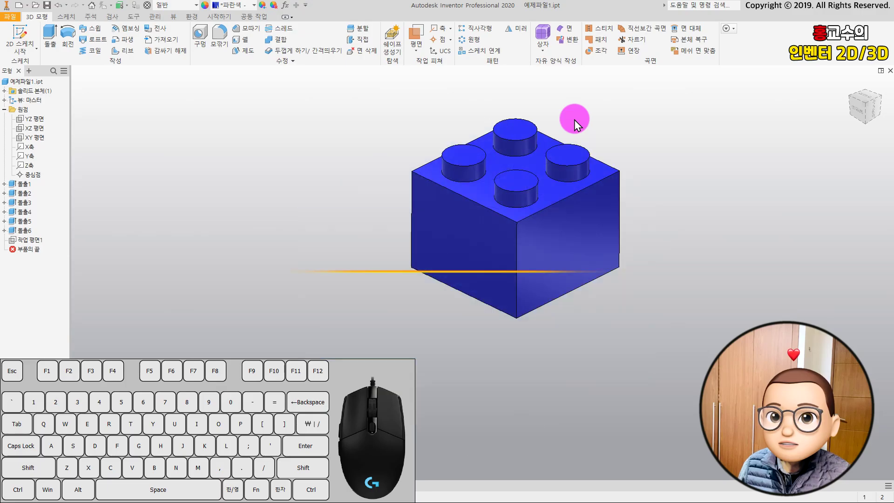
pyautogui.click(555, 142)
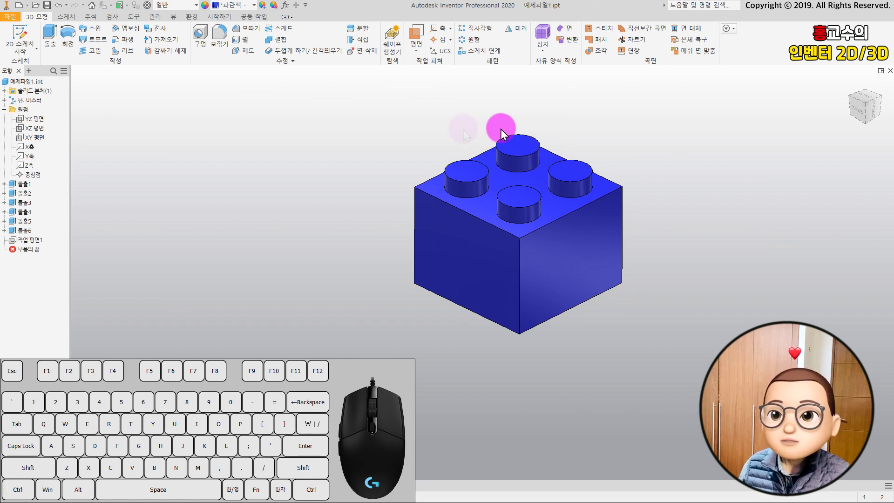
pyautogui.moveTo(370, 145); pyautogui.dragTo(282, 152, button='middle')
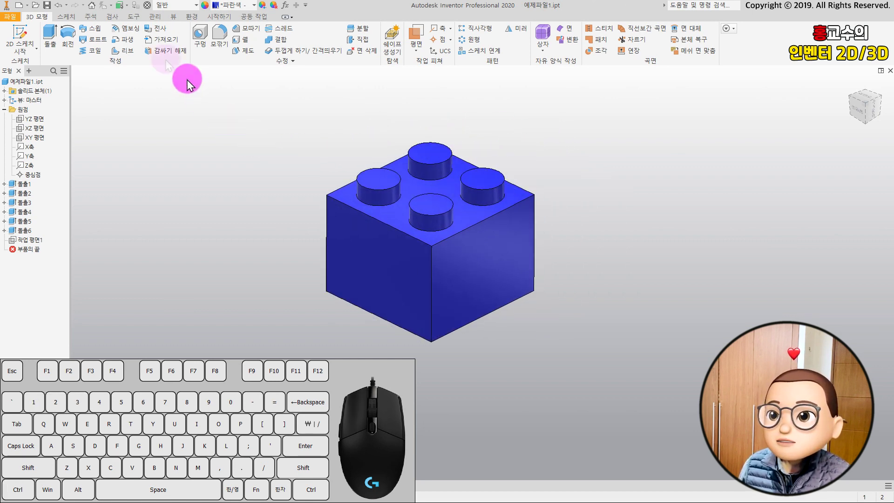
pyautogui.click(131, 16)
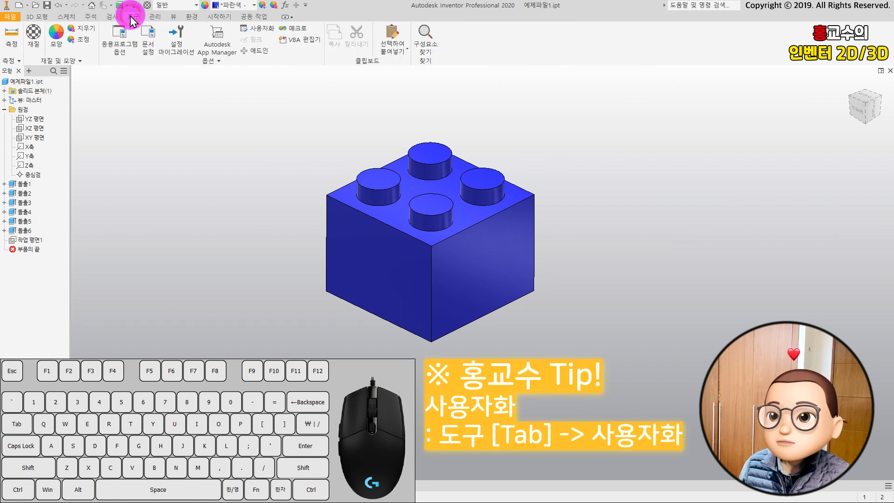
pyautogui.click(255, 30)
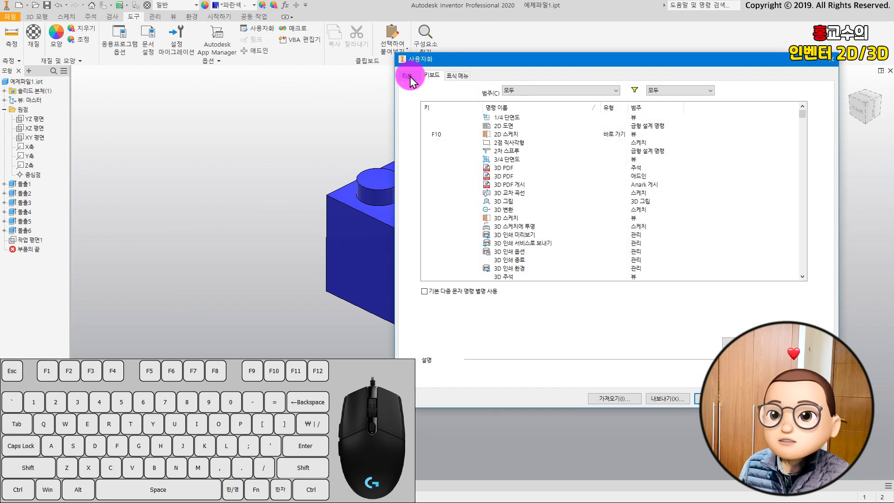
# Step: Show the keyboard shortcut settings in the Customize dialog and filter the commands to the 뷰 category
pyautogui.click(411, 77)
pyautogui.click(425, 79)
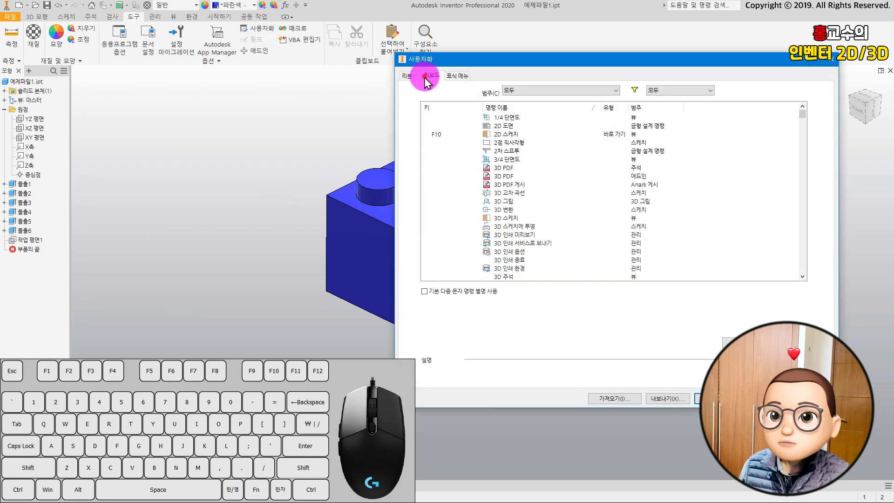
pyautogui.click(449, 78)
pyautogui.click(408, 76)
pyautogui.click(431, 76)
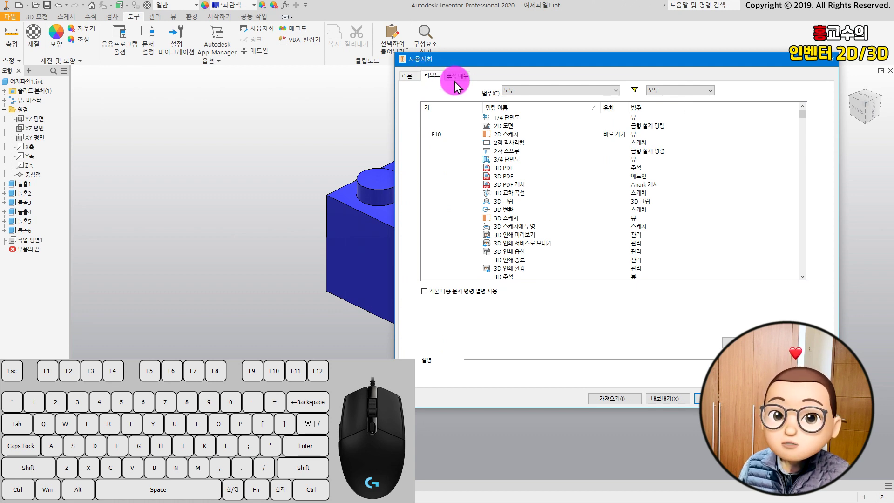
pyautogui.click(508, 91)
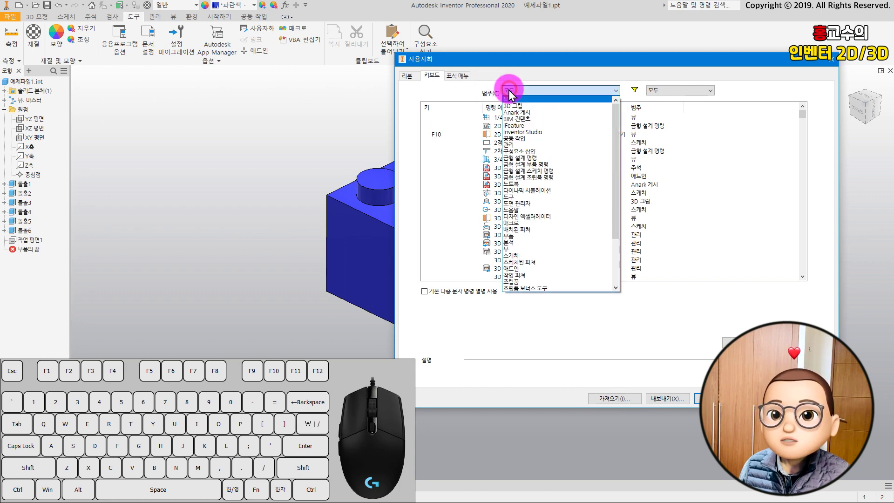
pyautogui.click(526, 249)
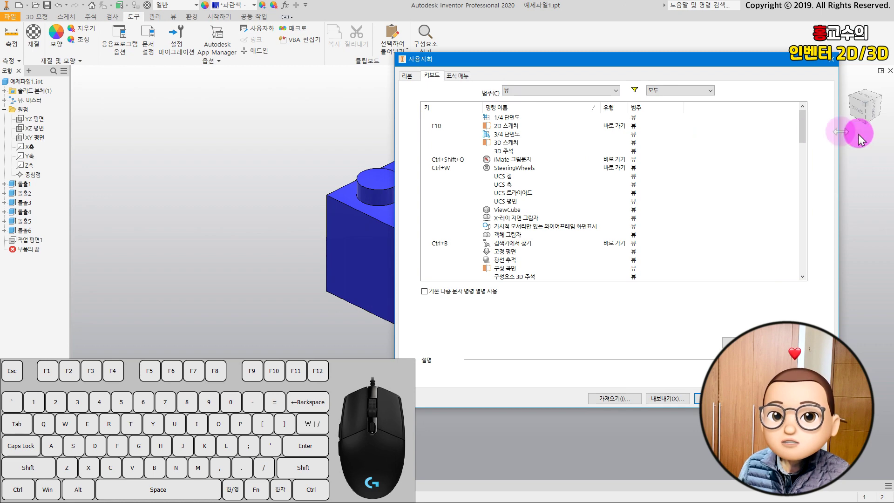
# Step: Assign the shortcut Ctrl+1 to the command 모서리로 음영처리된 화면표시, replacing its previous assignment
pyautogui.moveTo(800, 127); pyautogui.dragTo(782, 137)
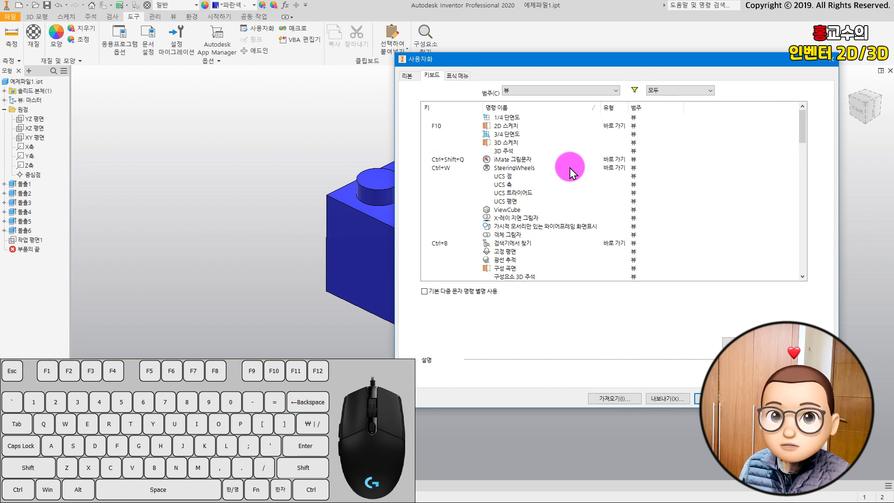
pyautogui.moveTo(803, 133); pyautogui.dragTo(794, 170)
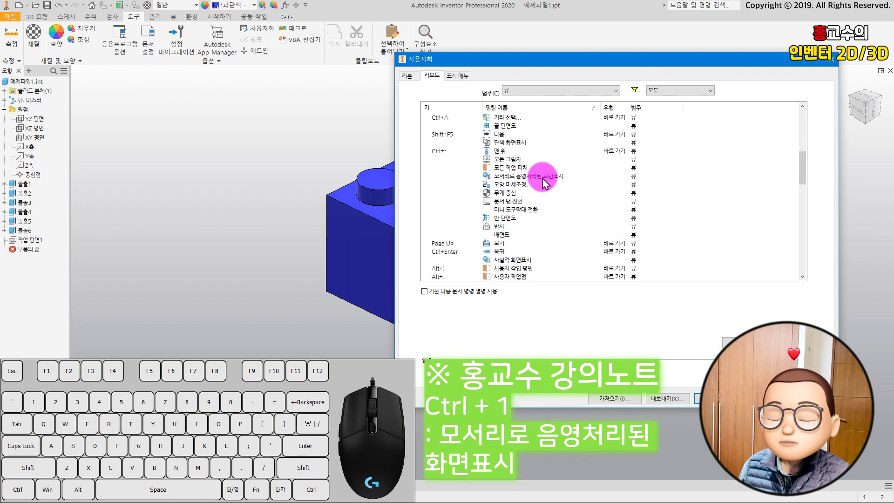
pyautogui.click(443, 175)
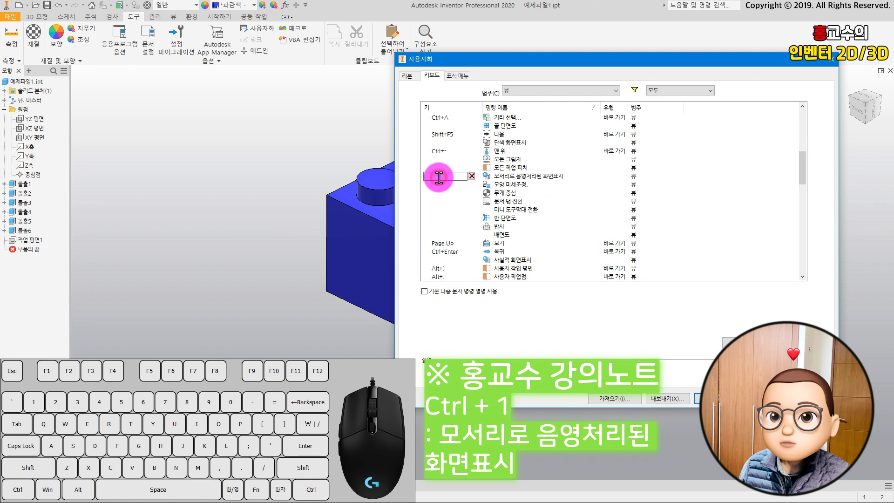
pyautogui.click(487, 176)
pyautogui.click(438, 176)
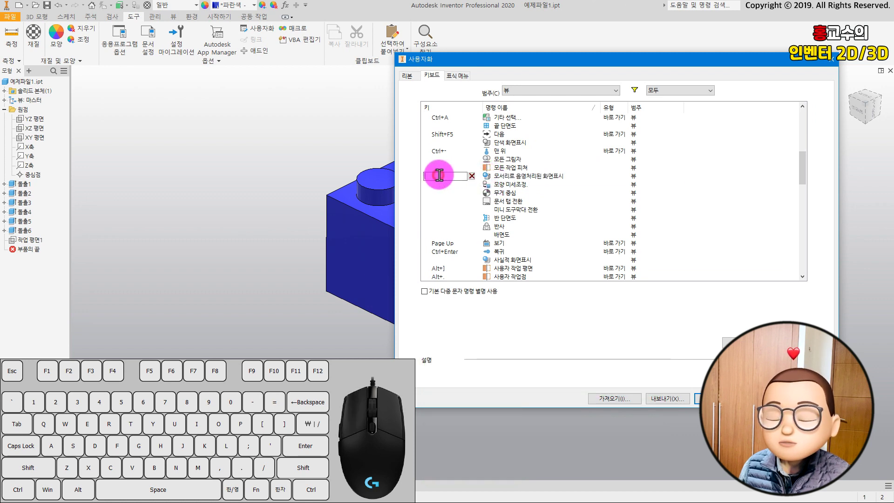
pyautogui.hotkey('ctrl', '1')
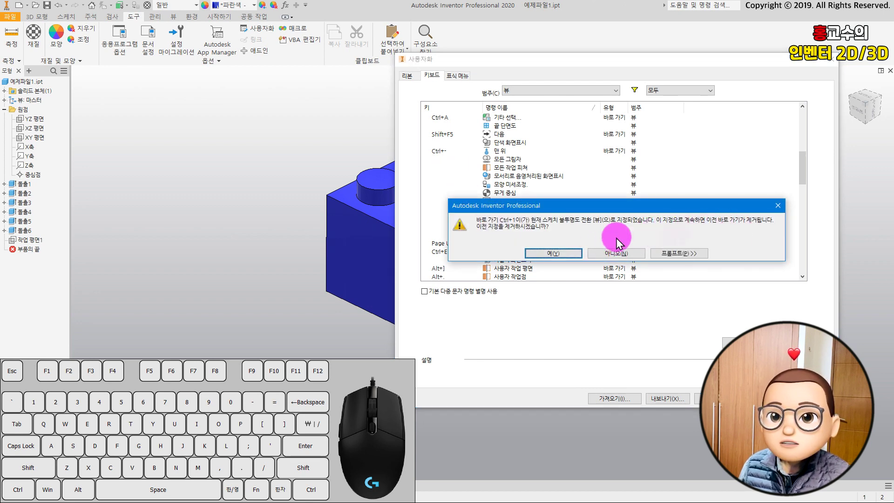
pyautogui.click(546, 255)
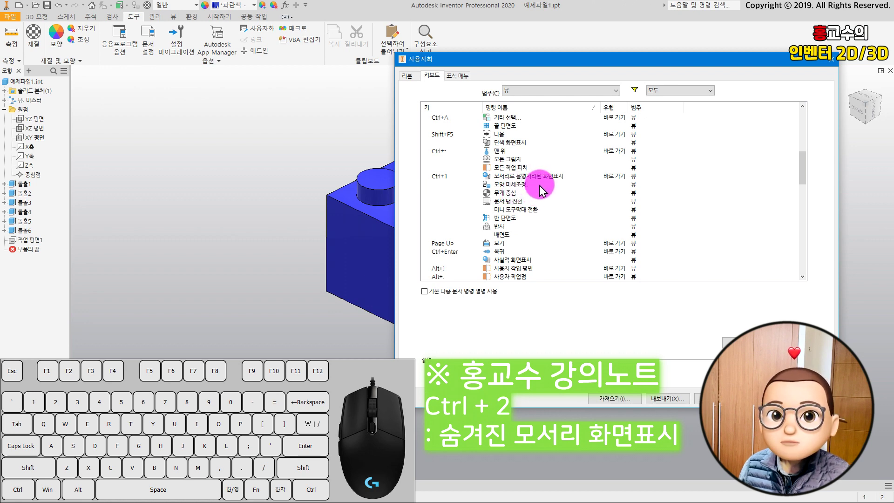
# Step: Assign the keyboard shortcut Ctrl+2 to the command 숨겨진 모서리 화면표시
pyautogui.scroll(-8, 541, 185)
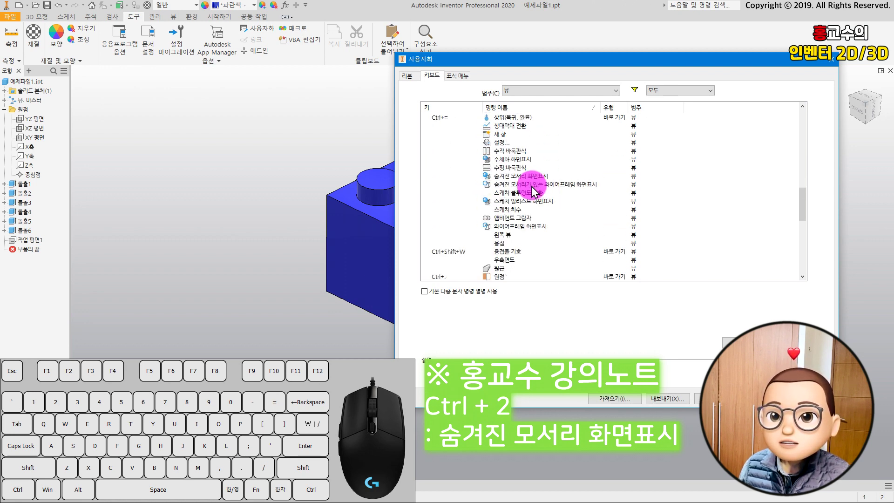
pyautogui.scroll(-1, 503, 190)
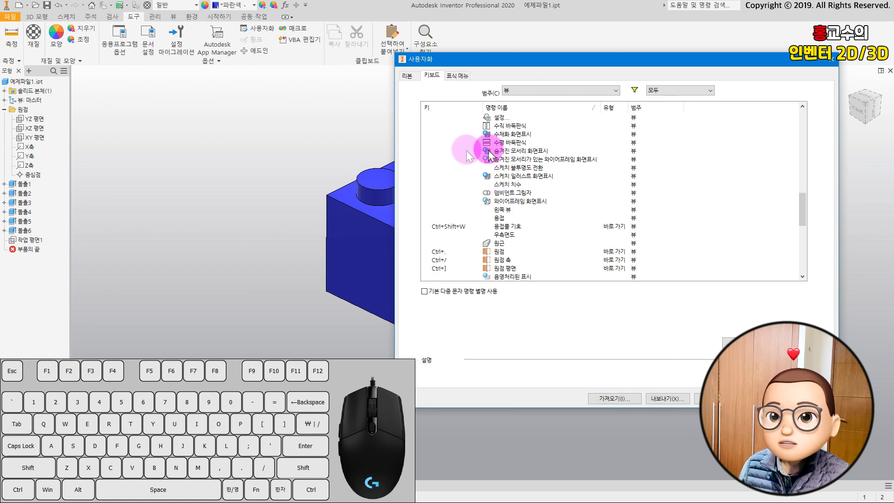
pyautogui.click(443, 151)
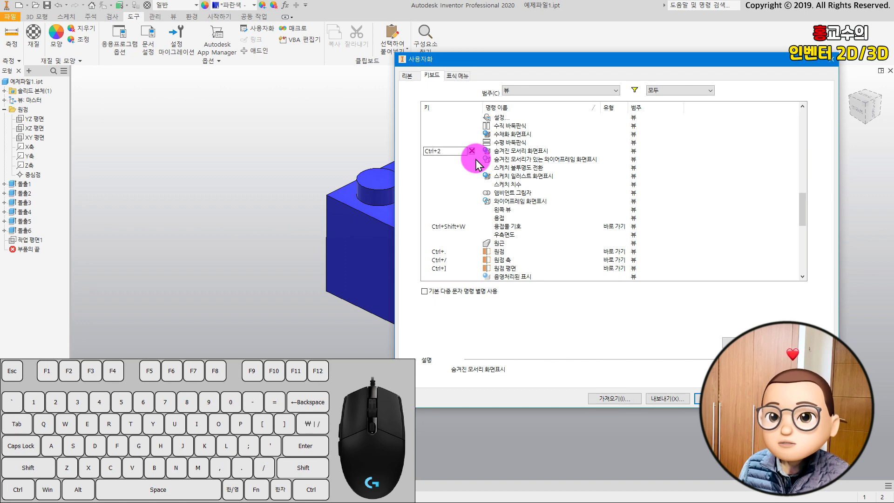
pyautogui.press('Return')
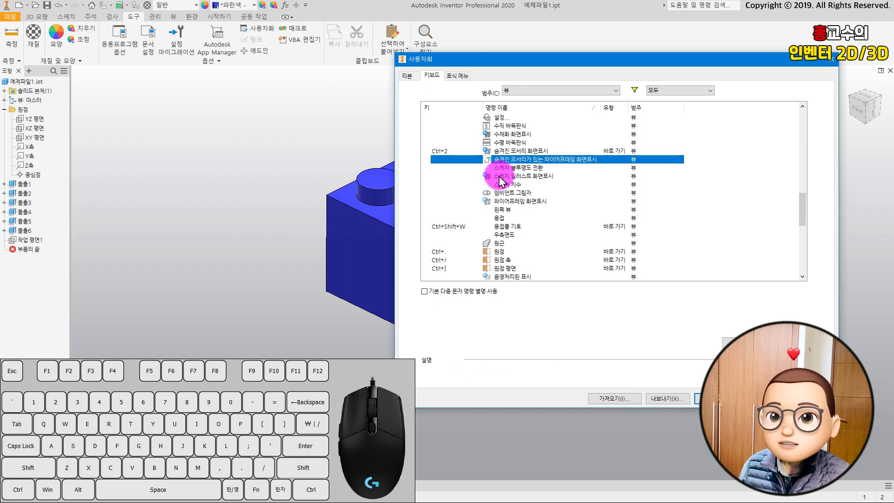
# Step: Find the half section command 반 단면도 in the 뷰 category and assign it the shortcut Ctrl+3
pyautogui.scroll(2, 591, 197)
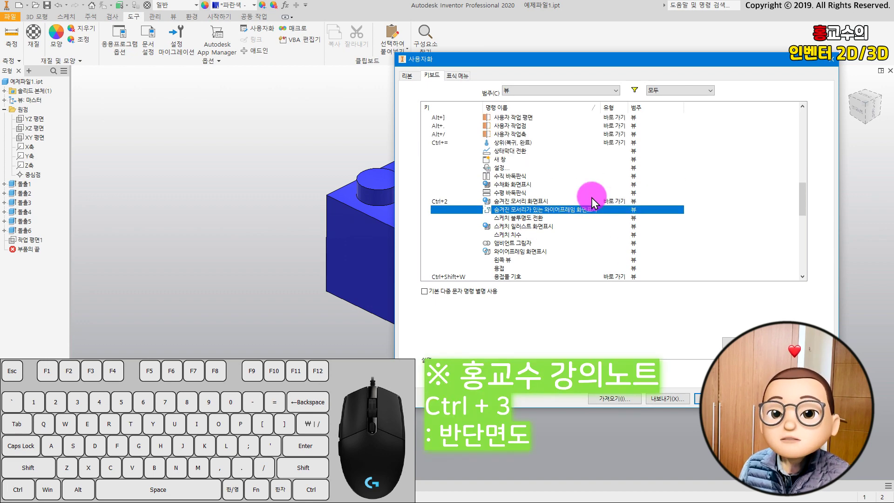
pyautogui.scroll(2, 593, 192)
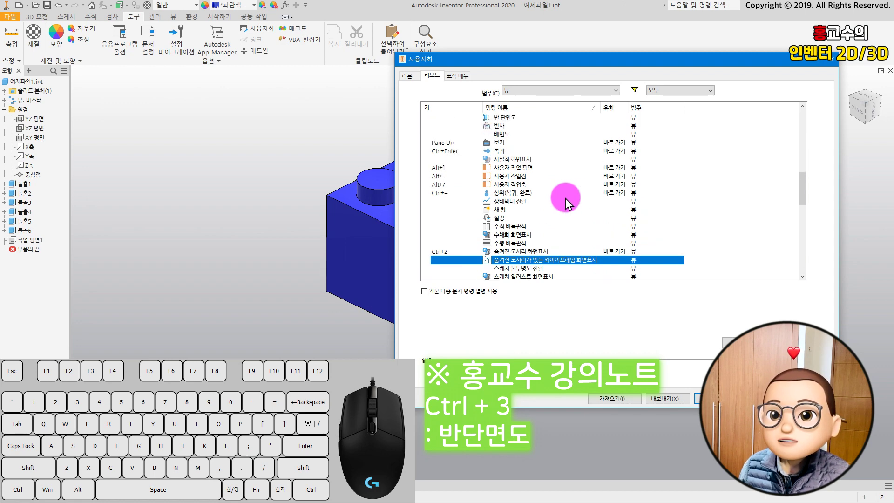
pyautogui.scroll(1, 518, 161)
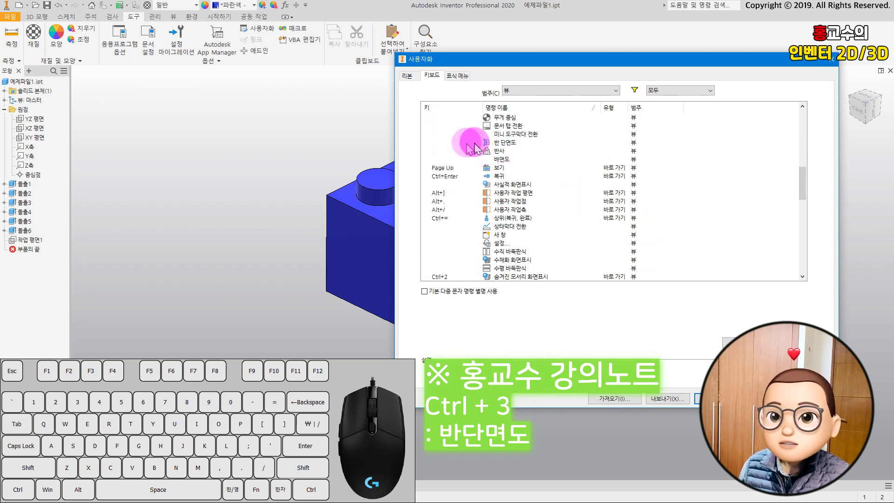
pyautogui.click(494, 143)
pyautogui.click(451, 143)
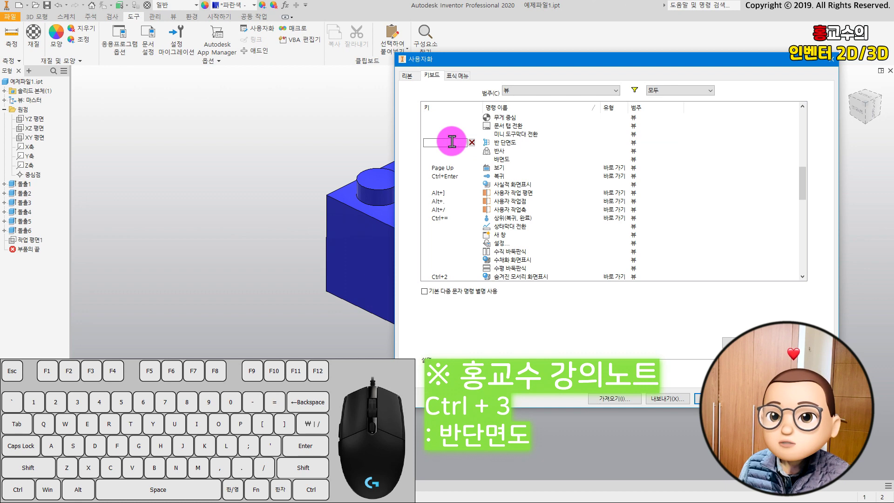
pyautogui.hotkey('ctrl', '3')
pyautogui.press('Return')
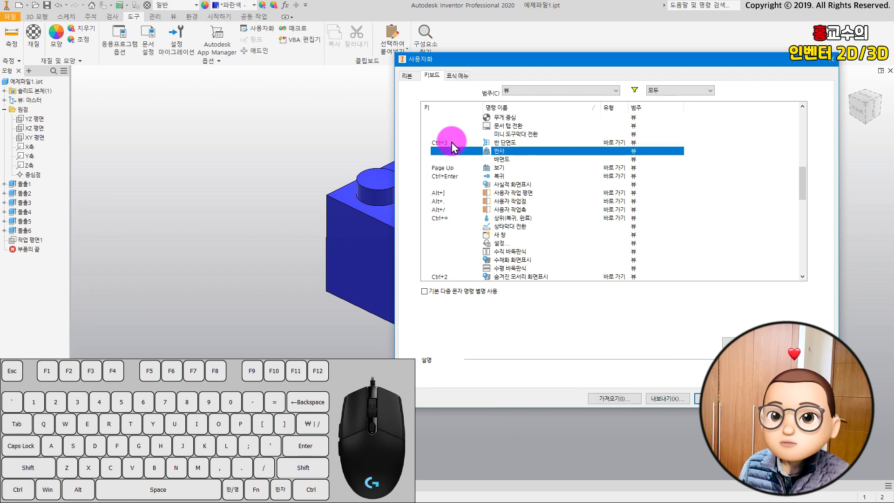
# Step: Assign the shortcut Ctrl+4 to the command 끝 단면도 in the 뷰 category
pyautogui.scroll(3, 573, 180)
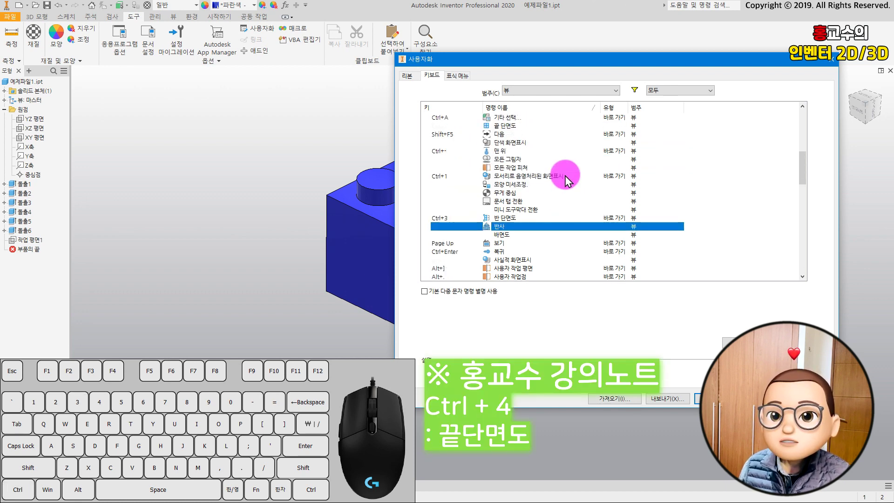
pyautogui.scroll(2, 565, 175)
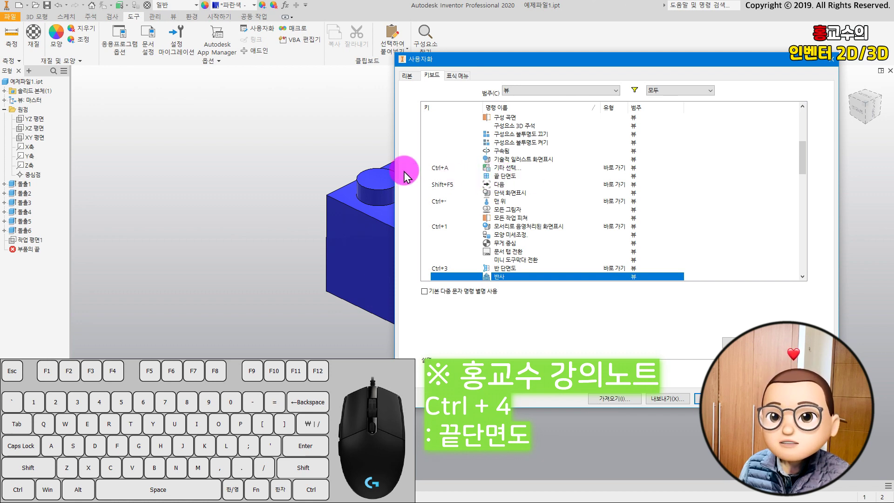
pyautogui.click(448, 176)
pyautogui.hotkey('ctrl', '4')
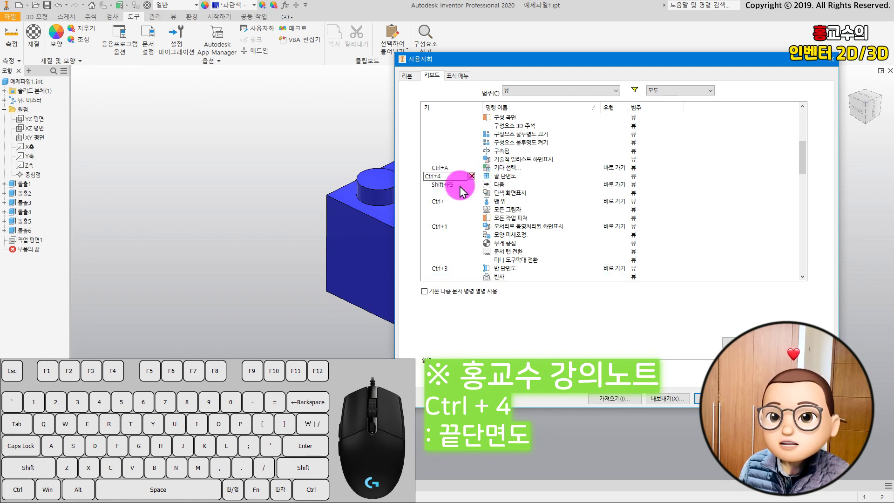
pyautogui.press('Return')
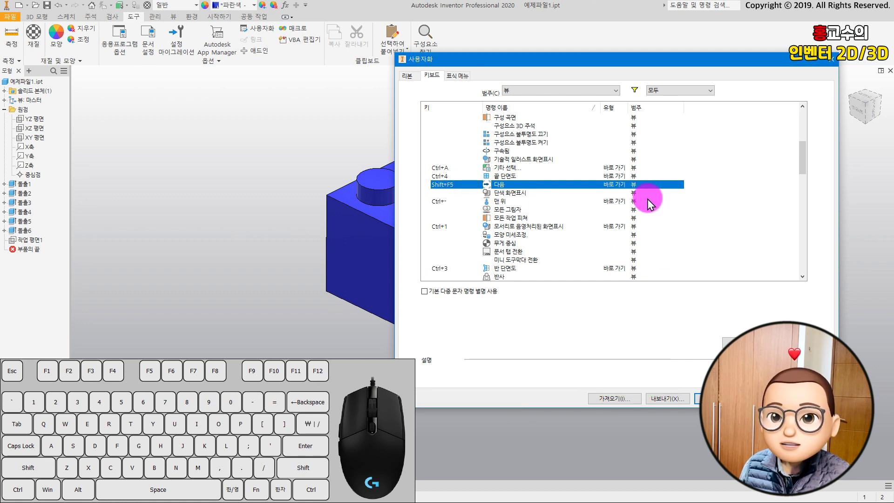
pyautogui.scroll(1, 512, 204)
pyautogui.click(481, 204)
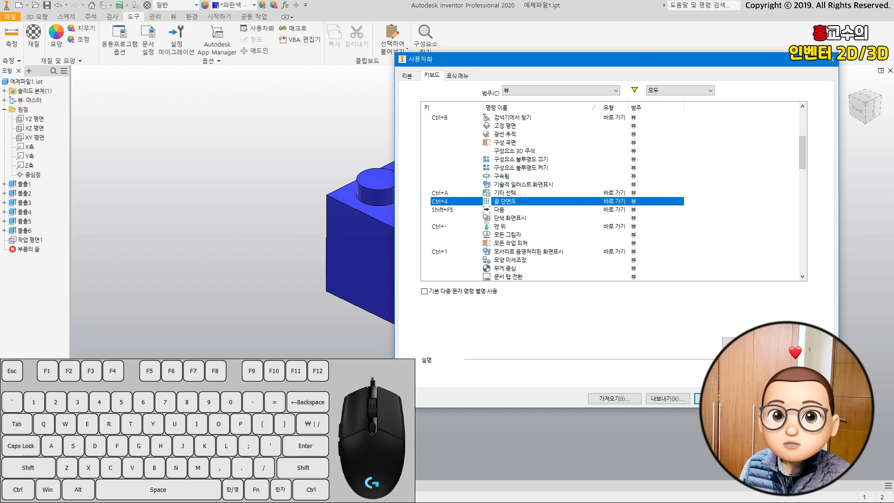
pyautogui.click(809, 399)
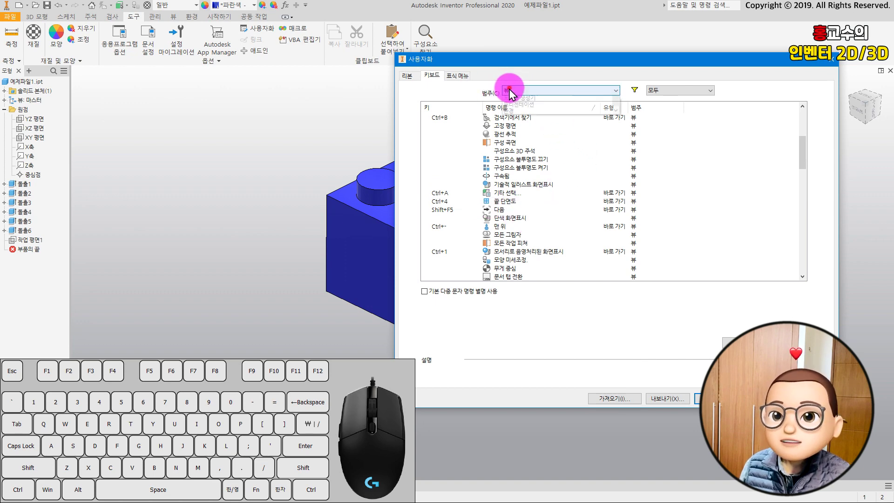
# Step: Filter the commands to the 도구 category and assign the shortcut Ctrl+5 to 응용프로그램 옵션
pyautogui.click(509, 90)
pyautogui.scroll(1, 535, 121)
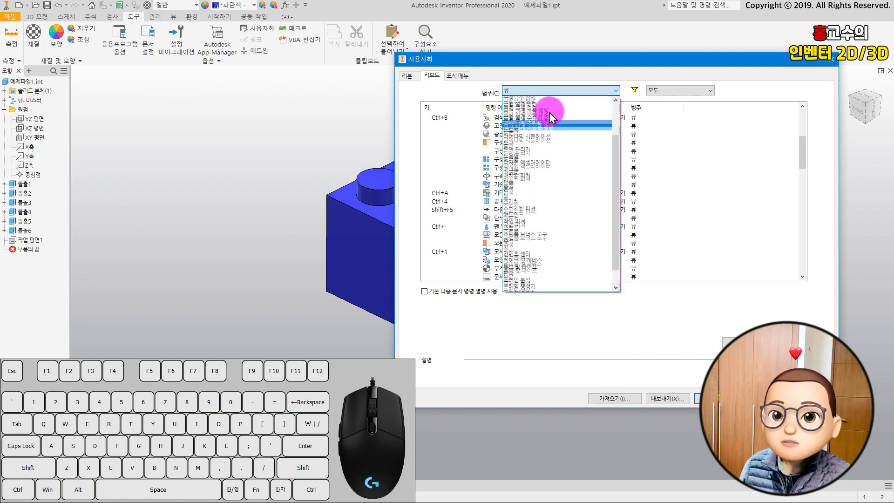
pyautogui.click(530, 152)
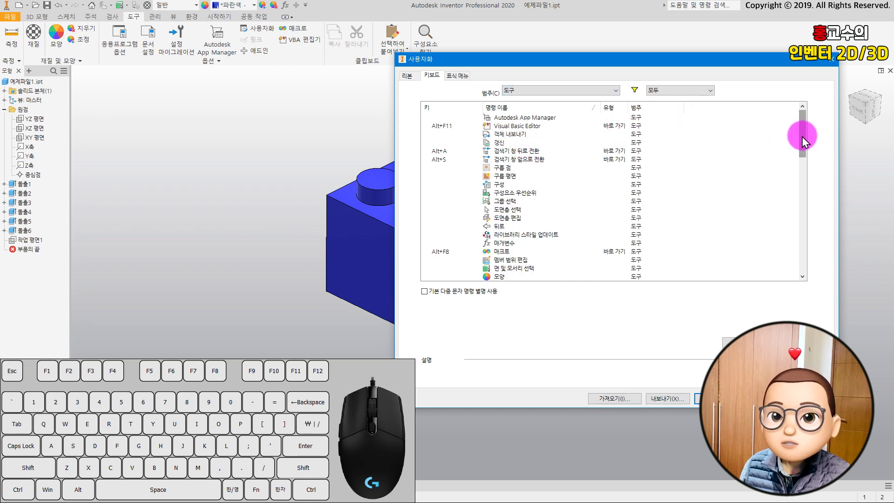
pyautogui.moveTo(801, 136); pyautogui.dragTo(791, 219)
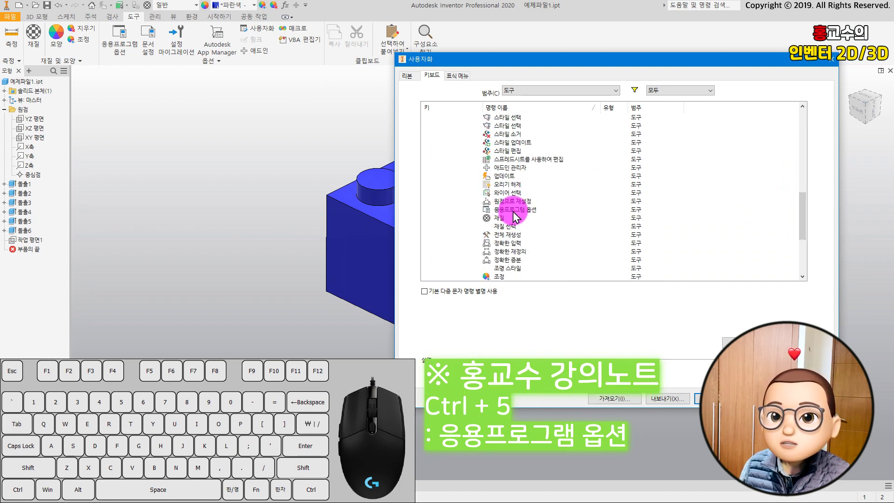
pyautogui.click(515, 210)
pyautogui.click(446, 209)
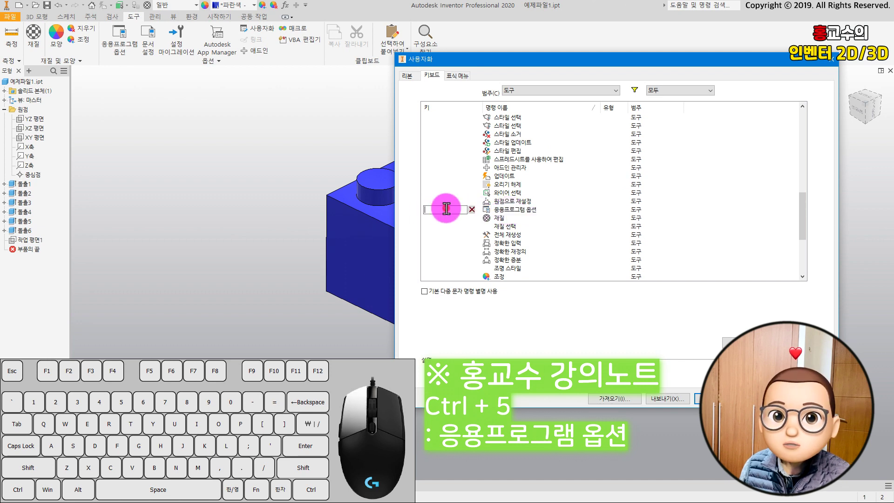
pyautogui.hotkey('ctrl', '5')
pyautogui.press('Return')
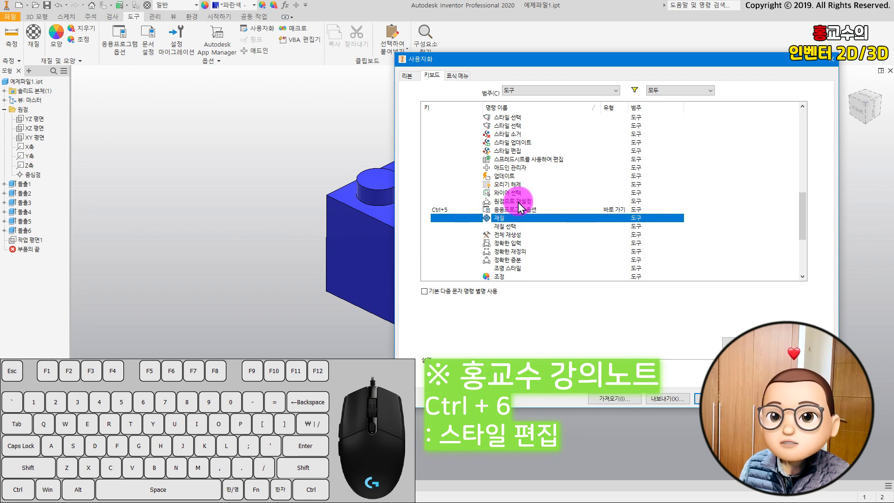
# Step: Assign the shortcut Ctrl+6 to the style editing command 스타일 편집
pyautogui.click(505, 150)
pyautogui.click(440, 153)
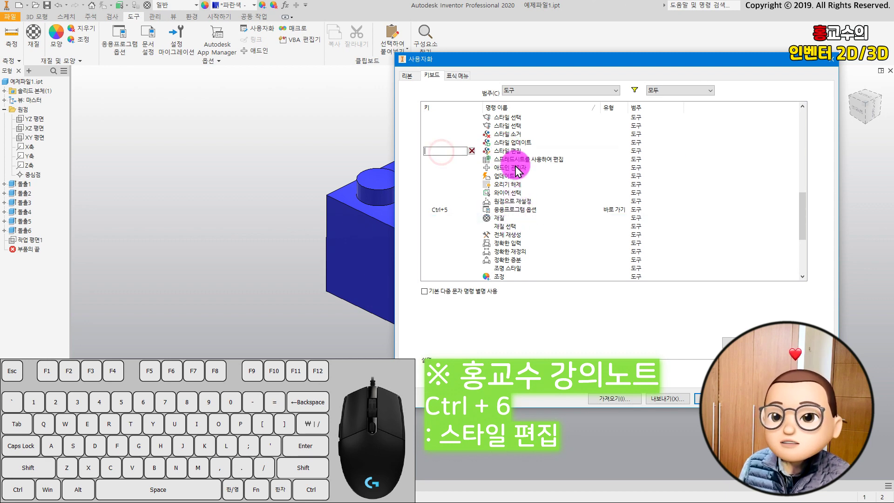
pyautogui.hotkey('ctrl', '6')
pyautogui.press('Return')
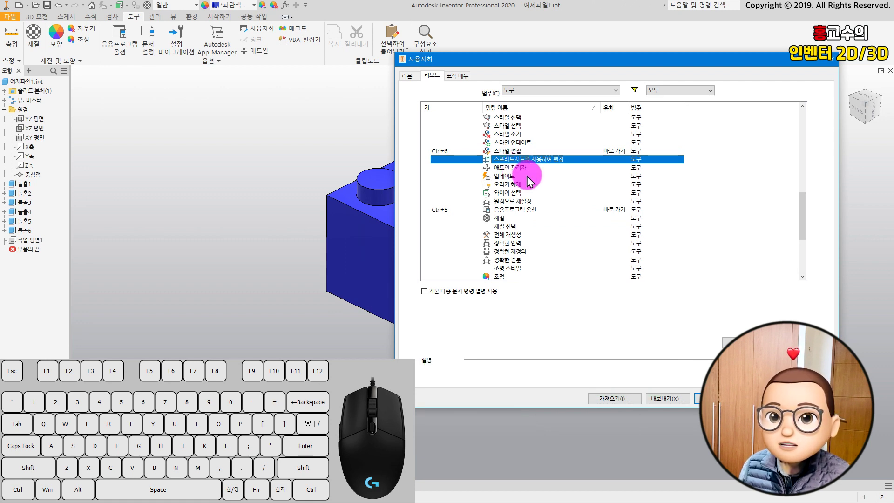
# Step: Assign the shortcut Ctrl+7 to the command 사용자 인터페이스 사용자 지정 and close the Customize dialog
pyautogui.scroll(-2, 540, 170)
pyautogui.scroll(-3, 531, 203)
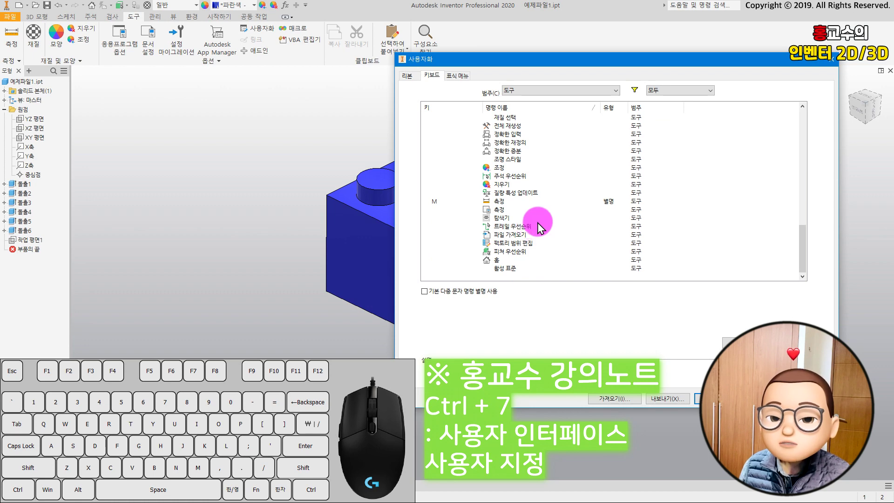
pyautogui.scroll(3, 539, 219)
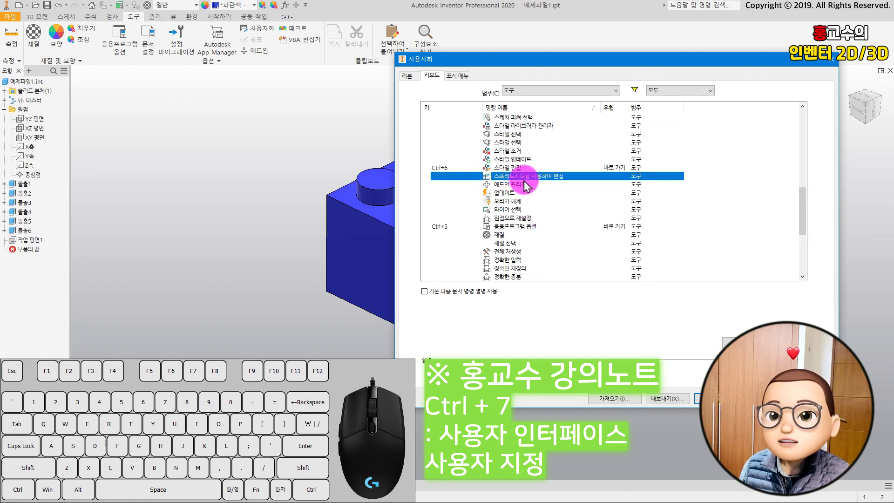
pyautogui.scroll(3, 514, 175)
pyautogui.click(504, 202)
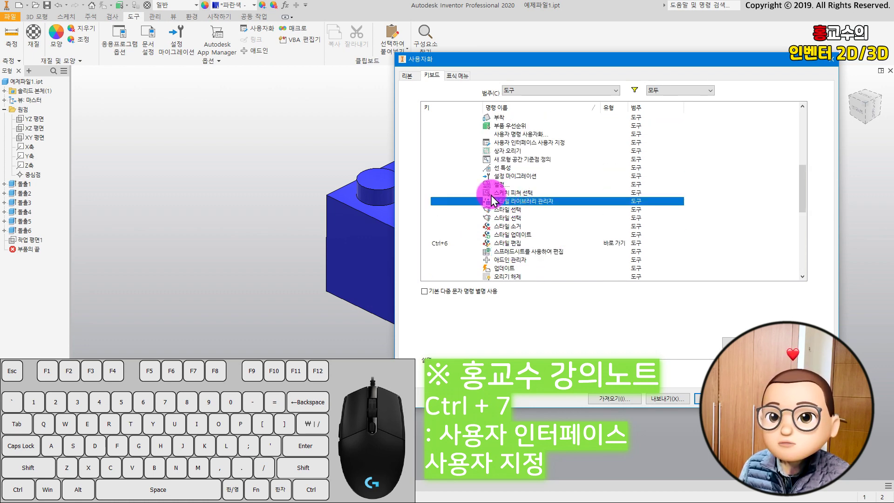
pyautogui.click(470, 192)
pyautogui.click(444, 142)
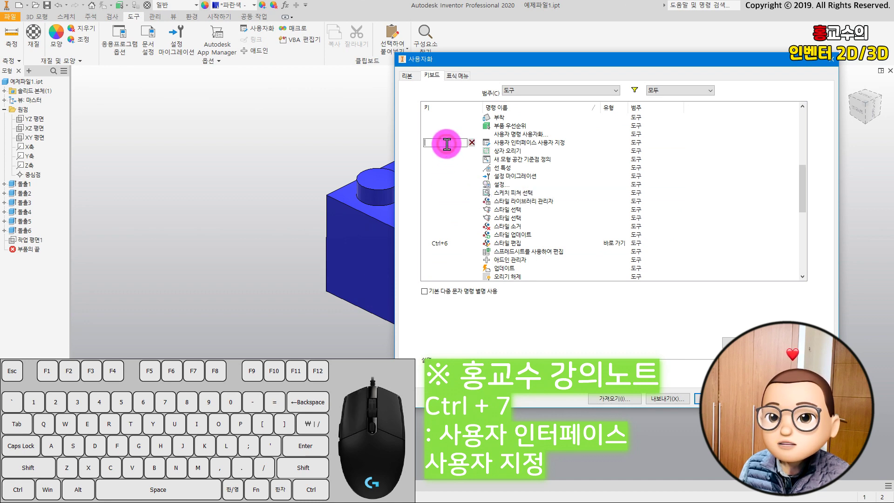
pyautogui.hotkey('ctrl', '7')
pyautogui.click(505, 148)
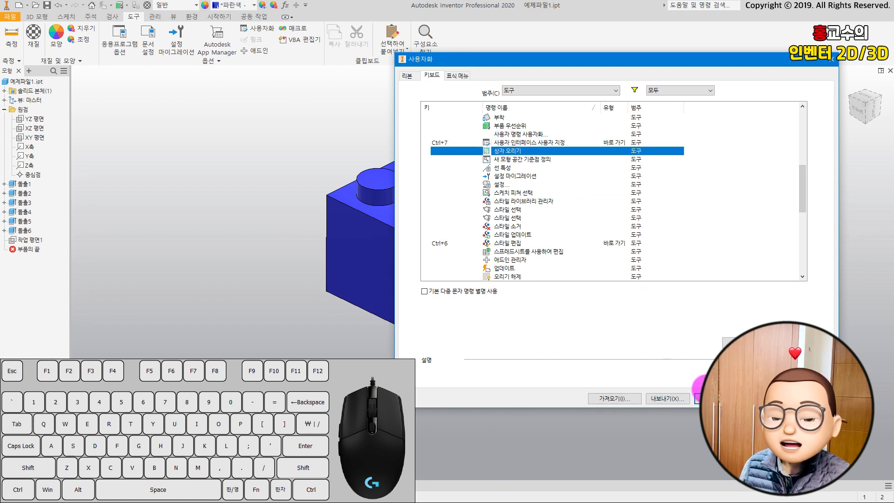
pyautogui.click(712, 396)
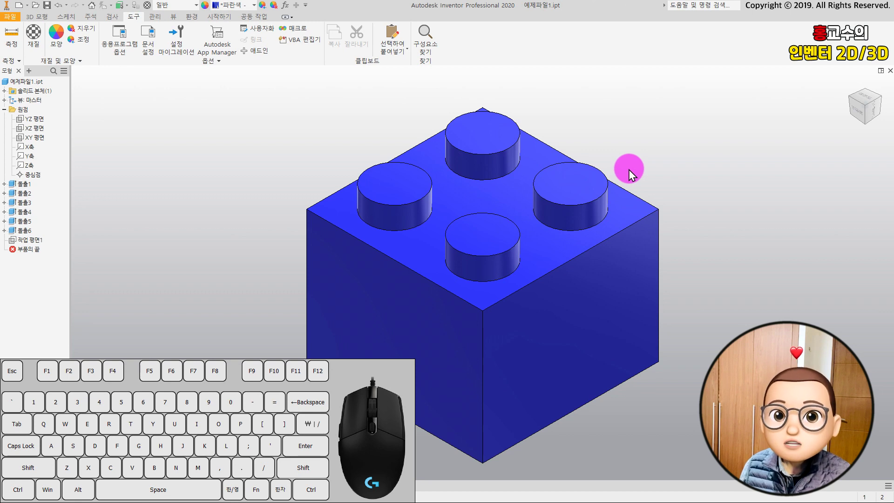
# Step: Test the new display shortcuts on the brick, applying shaded with edges followed by shaded with hidden edges
pyautogui.click(629, 170)
pyautogui.hotkey('ctrl', '1')
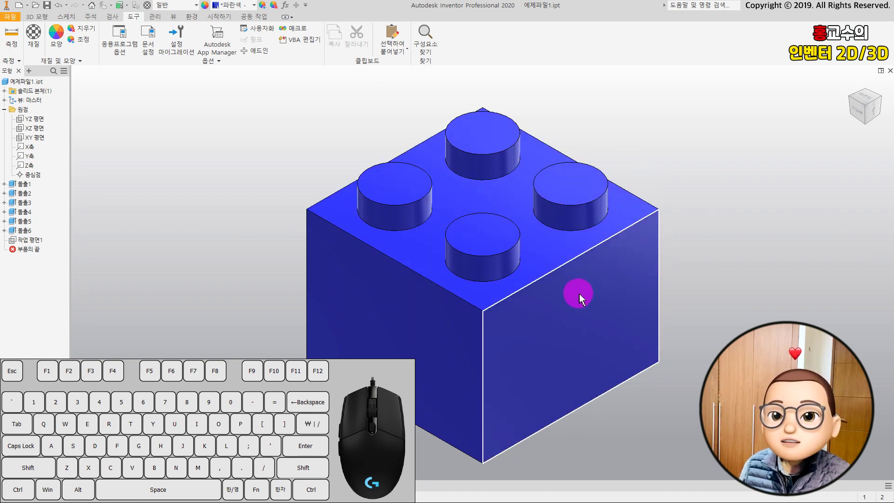
pyautogui.scroll(3, 704, 307)
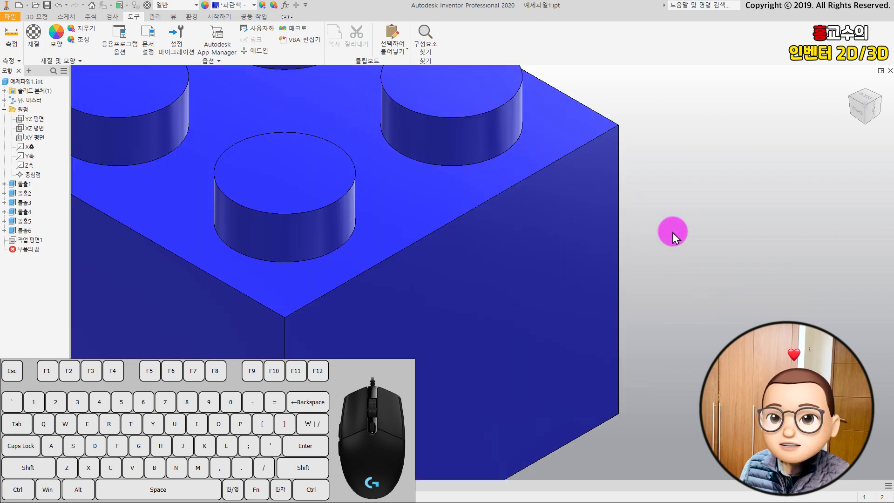
pyautogui.hotkey('ctrl', '2')
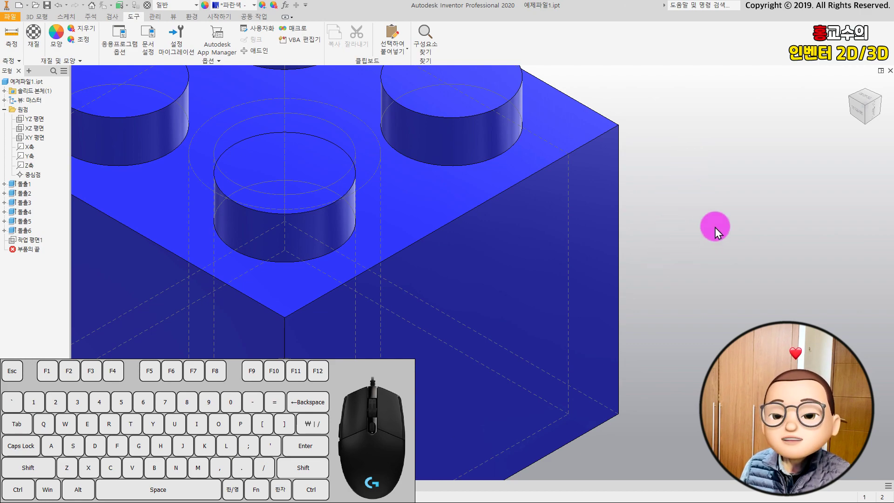
# Step: Fillet one hidden inner vertical corner edge of the brick's hollow with a 2 mm radius
pyautogui.scroll(-3, 701, 207)
pyautogui.scroll(1, 703, 211)
pyautogui.keyDown('shift'); pyautogui.moveTo(704, 210); pyautogui.dragTo(585, 167, button='middle'); pyautogui.keyUp('shift')
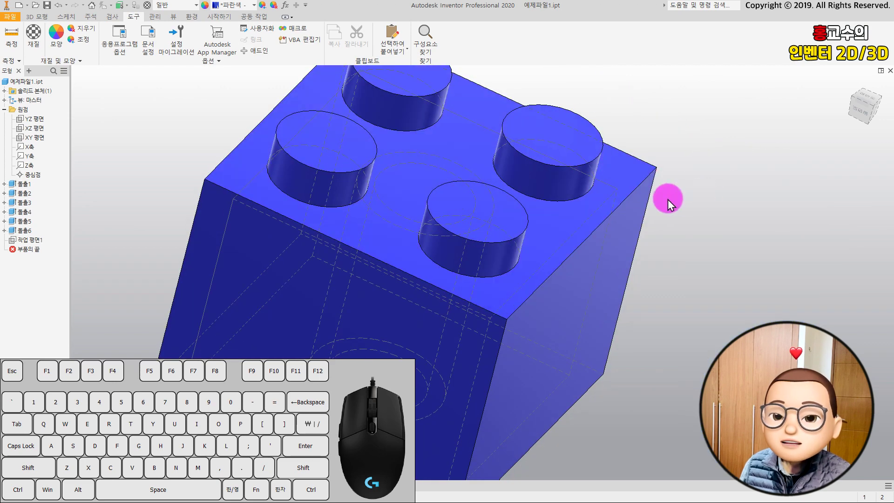
pyautogui.keyDown('shift'); pyautogui.moveTo(693, 232); pyautogui.dragTo(659, 218, button='middle'); pyautogui.keyUp('shift')
pyautogui.moveTo(603, 192); pyautogui.dragTo(657, 217, button='middle')
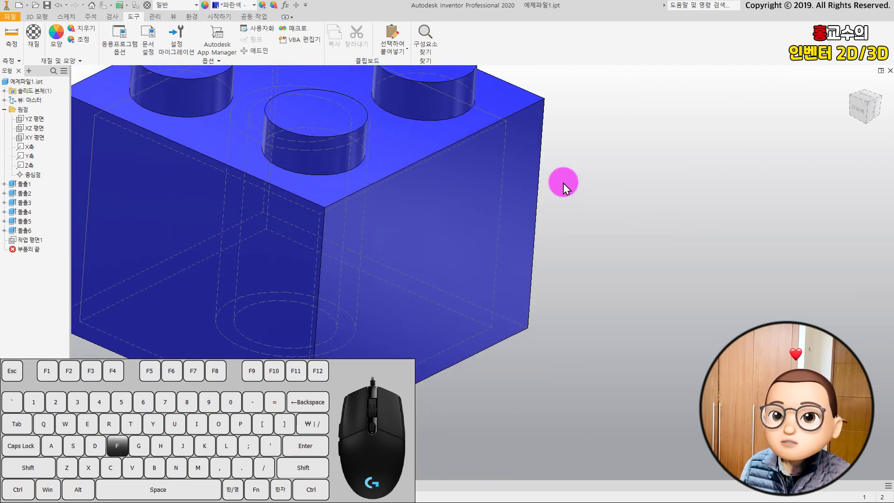
pyautogui.press('f')
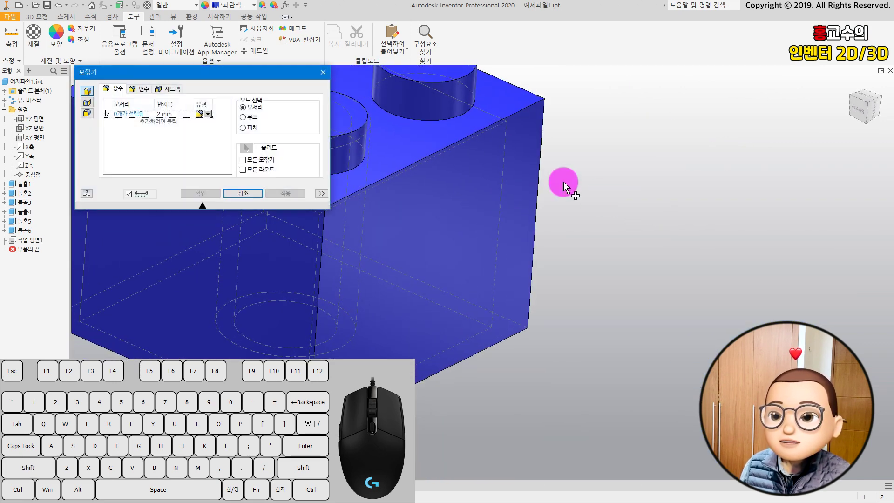
pyautogui.click(505, 154)
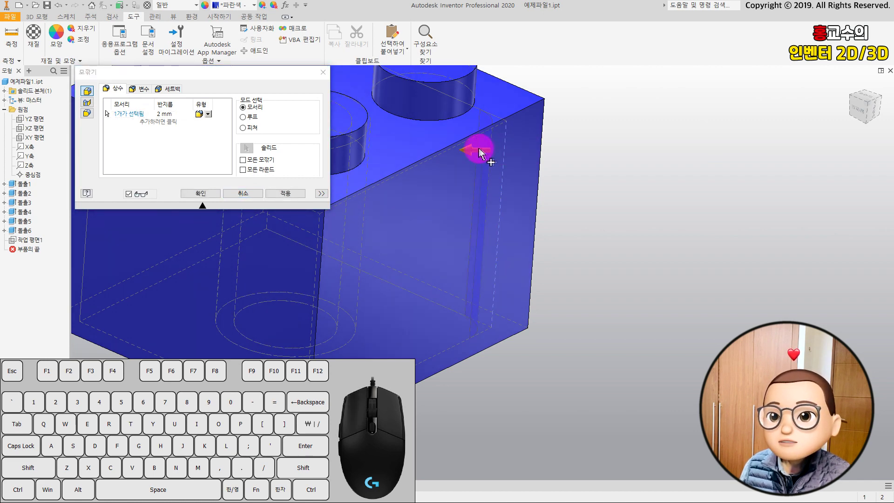
pyautogui.click(299, 192)
pyautogui.click(258, 193)
# Step: Inspect the brick's filleted hollow from below, and restore the shaded with edges display in the home view
pyautogui.scroll(-3, 557, 213)
pyautogui.keyDown('shift'); pyautogui.moveTo(560, 182); pyautogui.dragTo(553, 144, button='middle'); pyautogui.keyUp('shift')
pyautogui.moveTo(572, 303); pyautogui.dragTo(573, 254, button='middle')
pyautogui.scroll(3, 745, 248)
pyautogui.scroll(-4, 745, 246)
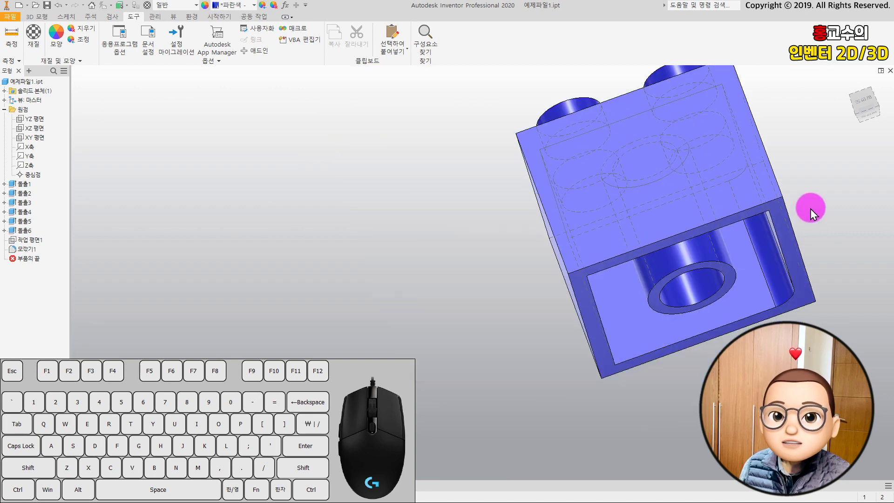
pyautogui.hotkey('ctrl', '1')
pyautogui.keyDown('shift'); pyautogui.moveTo(780, 161); pyautogui.dragTo(741, 153, button='middle'); pyautogui.keyUp('shift')
pyautogui.press('F6')
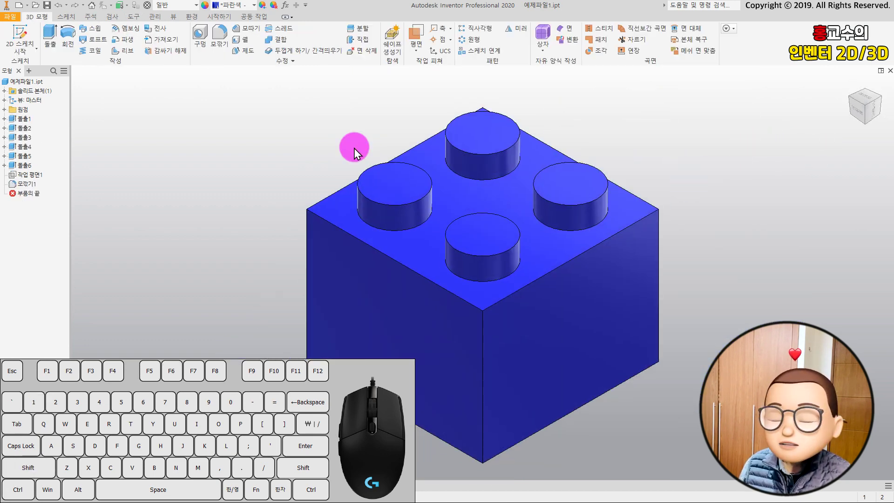
# Step: Try a half section of the brick starting from a stud's top face, with the cutting plane moved lower, and cancel it
pyautogui.click(354, 148)
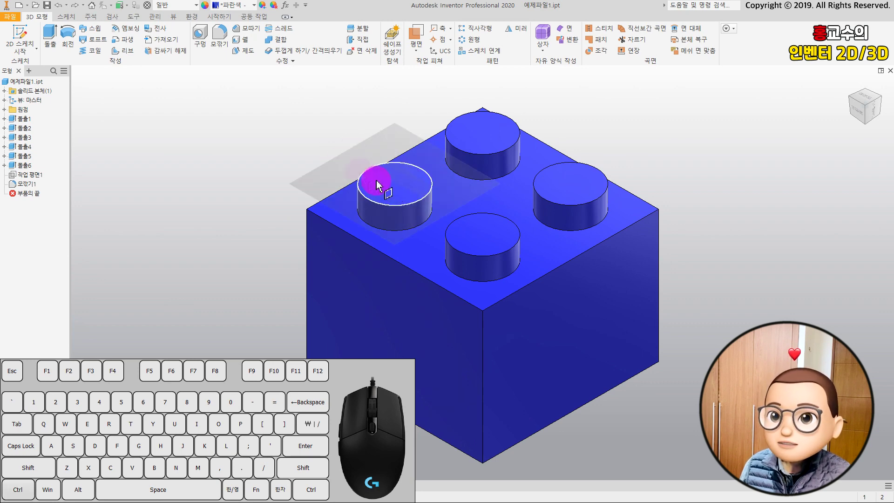
pyautogui.click(487, 135)
pyautogui.moveTo(398, 180); pyautogui.dragTo(392, 229)
pyautogui.press('Escape')
pyautogui.click(345, 150)
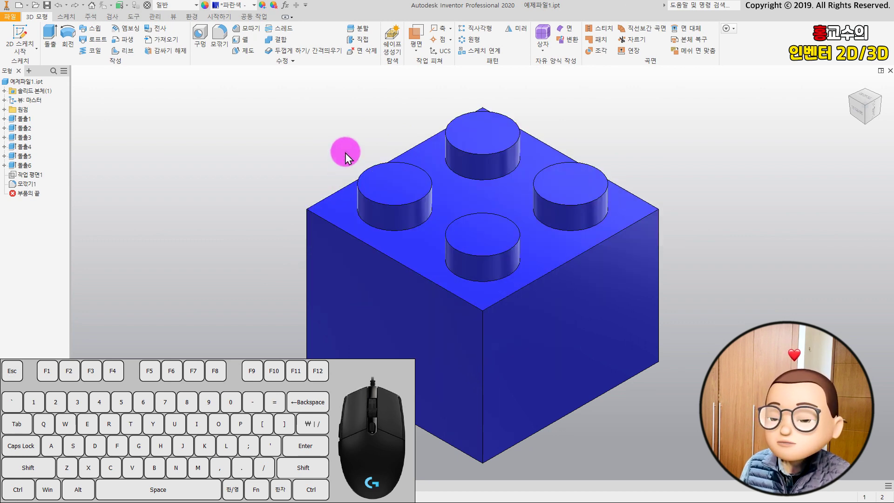
pyautogui.click(315, 139)
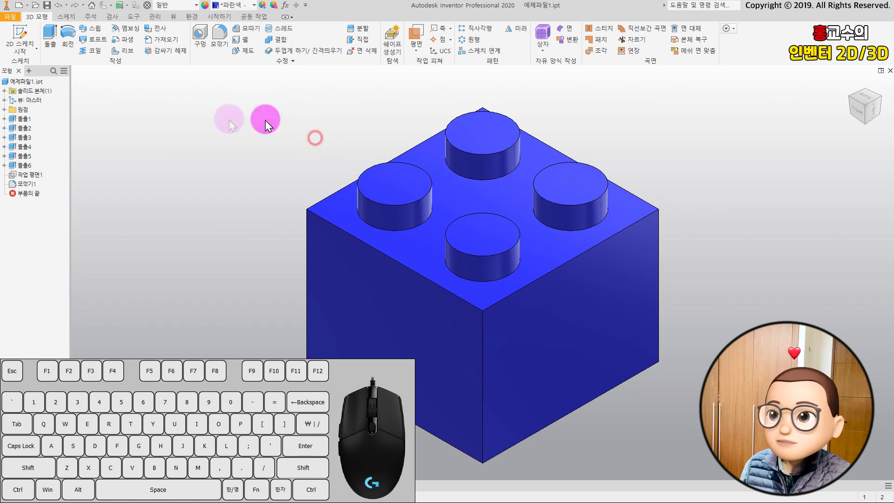
pyautogui.click(145, 117)
# Step: Preview a half section of the brick parallel to the origin XY plane at a 9 mm offset, and cancel it
pyautogui.hotkey('ctrl', '3')
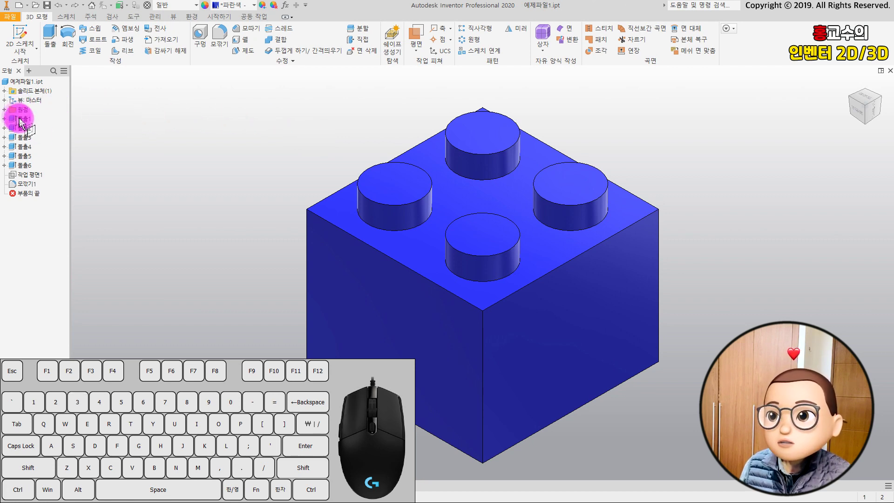
pyautogui.click(5, 110)
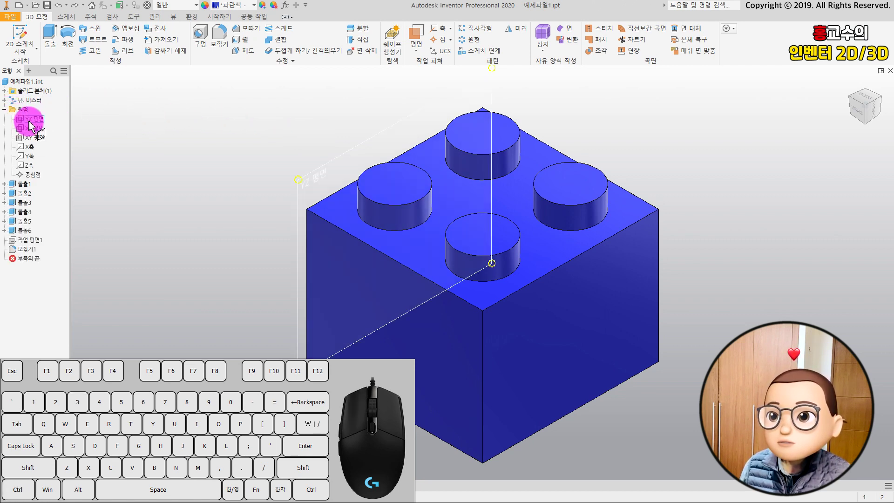
pyautogui.click(35, 138)
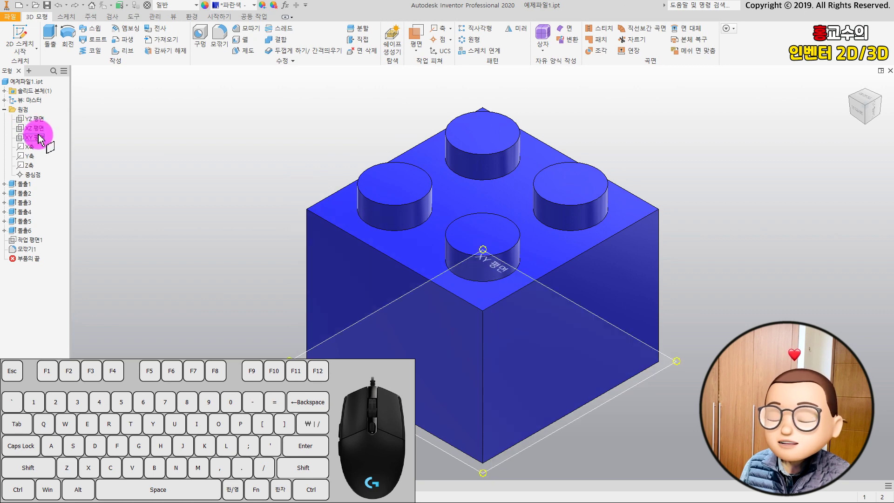
pyautogui.moveTo(483, 344); pyautogui.dragTo(466, 253)
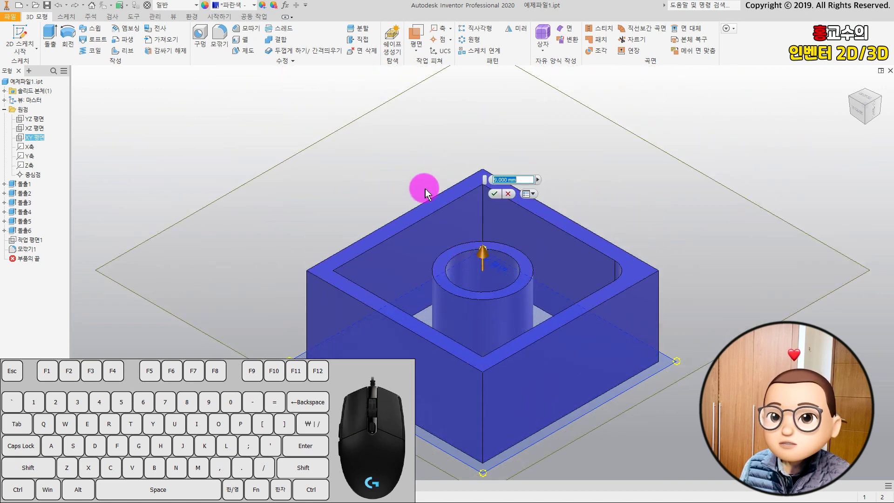
pyautogui.press('Escape')
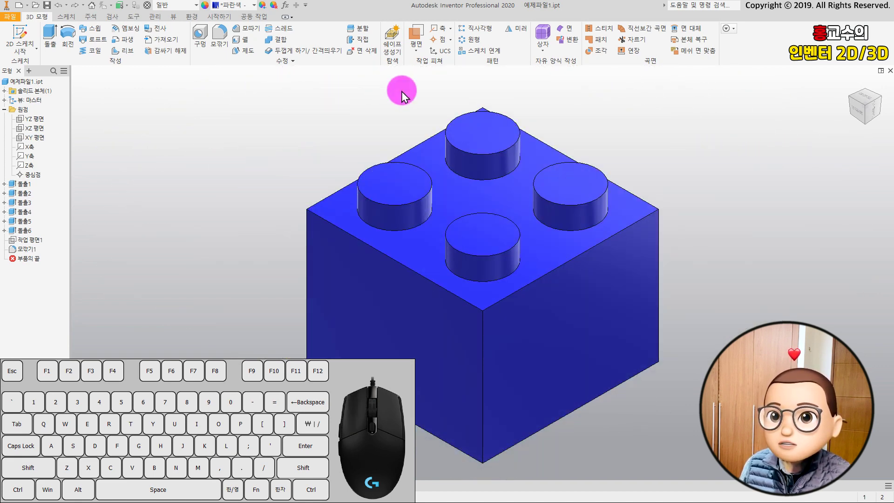
# Step: Create a work plane midway between two opposite side faces of the brick
pyautogui.click(417, 36)
pyautogui.press('F4')
pyautogui.moveTo(512, 190); pyautogui.dragTo(587, 229)
pyautogui.click(369, 207)
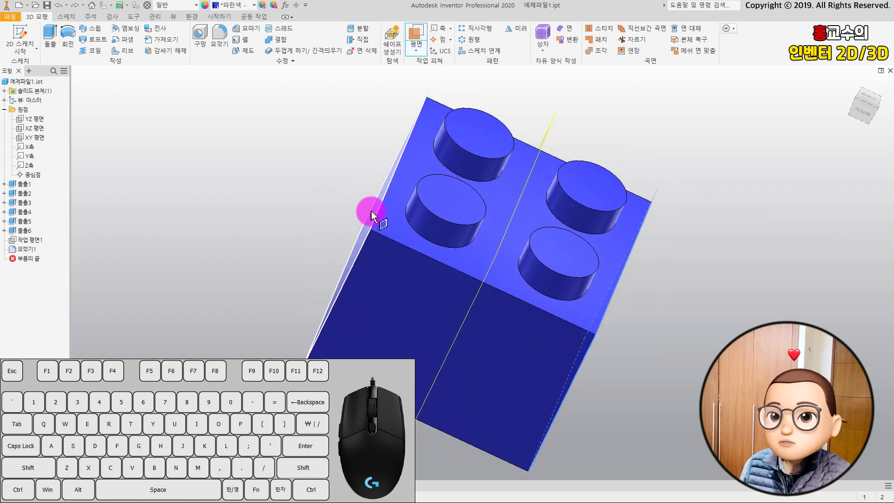
# Step: Show a half section view of the brick cut along the new middle work plane
pyautogui.press('F4')
pyautogui.moveTo(543, 160)
pyautogui.mouseDown()
pyautogui.moveTo(603, 239)
pyautogui.moveTo(566, 148)
pyautogui.moveTo(550, 168)
pyautogui.mouseUp()
pyautogui.click(552, 144)
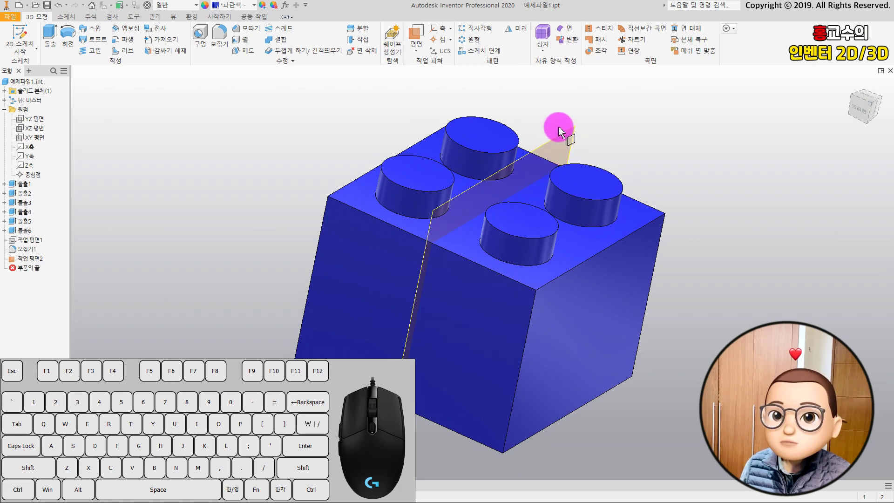
pyautogui.click(563, 323)
pyautogui.keyDown('shift'); pyautogui.moveTo(560, 258); pyautogui.dragTo(525, 237, button='middle'); pyautogui.keyUp('shift')
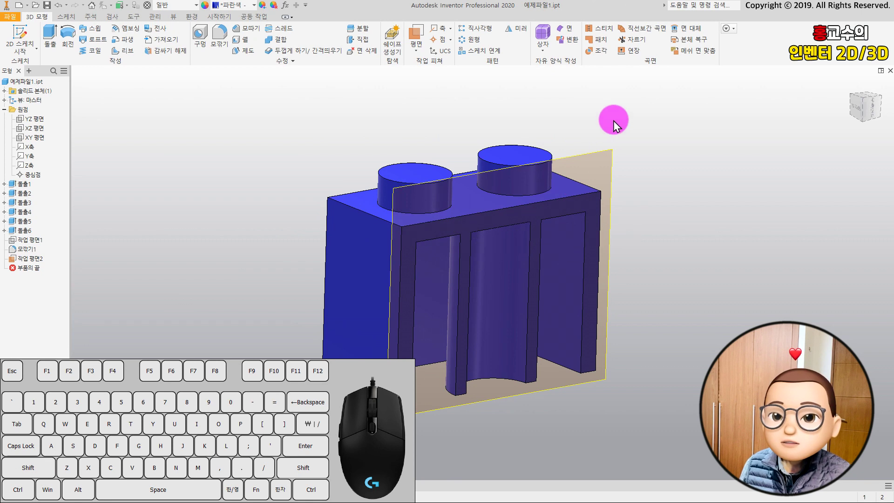
# Step: End the section view of the brick and hide the middle work plane
pyautogui.hotkey('ctrl', '4')
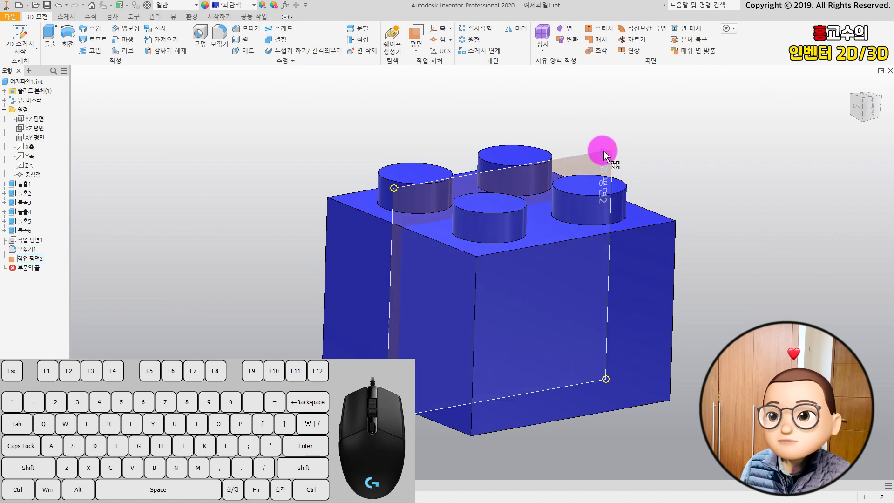
pyautogui.rightClick(602, 152)
pyautogui.click(624, 141)
# Step: Test the 응용프로그램 옵션 shortcut by opening the application options dialog and closing it without changes
pyautogui.hotkey('ctrl', '1')
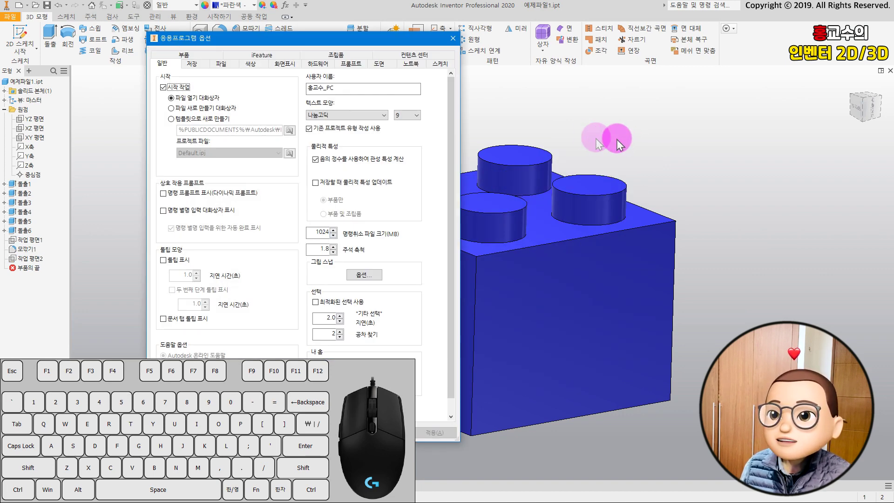
pyautogui.moveTo(302, 38); pyautogui.dragTo(570, 35)
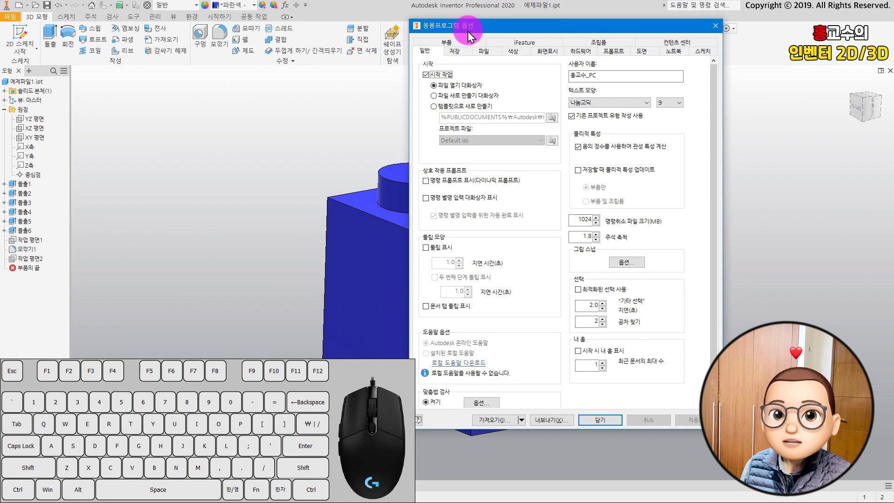
pyautogui.press('Escape')
# Step: Test the 스타일 편집 shortcut in the part by opening the style editor and cancelling it
pyautogui.hotkey('ctrl', '6')
pyautogui.moveTo(432, 42); pyautogui.dragTo(402, 62)
pyautogui.click(311, 87)
pyautogui.click(313, 80)
pyautogui.click(683, 350)
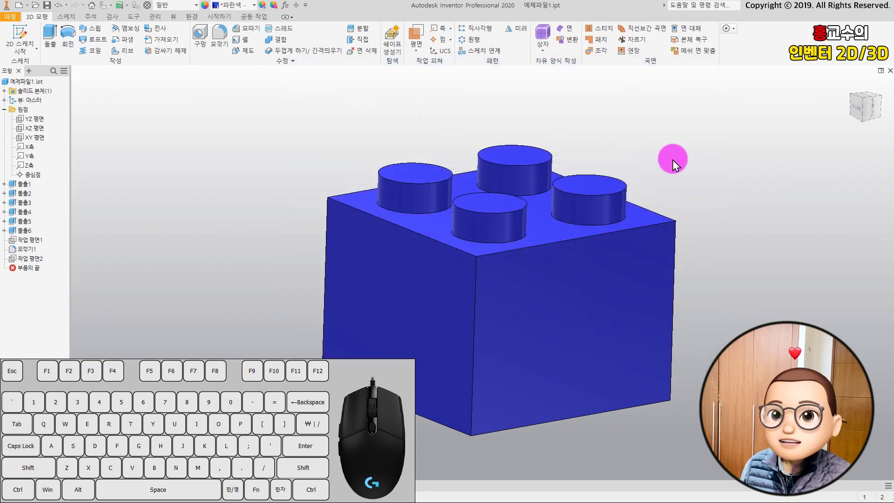
# Step: Switch to the drawing 예제파일2.idw, open its style and standard editor, and close it without changes
pyautogui.hotkey('ctrl', 'Tab')
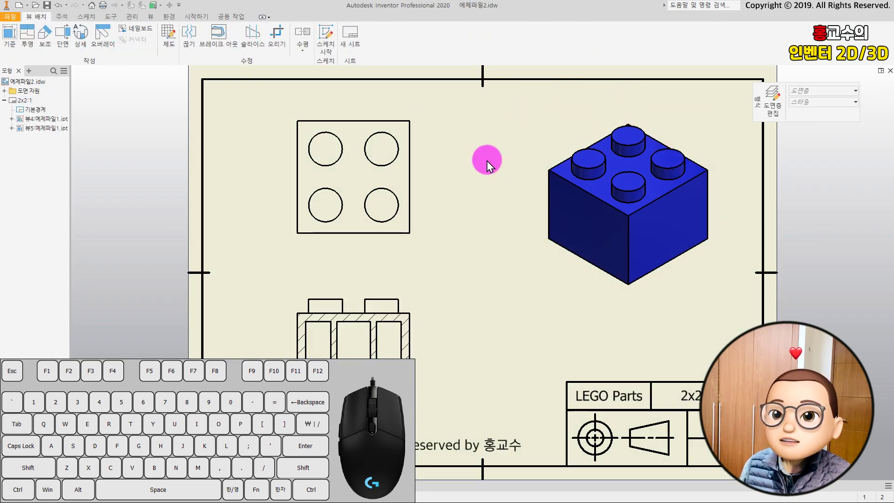
pyautogui.hotkey('ctrl', '6')
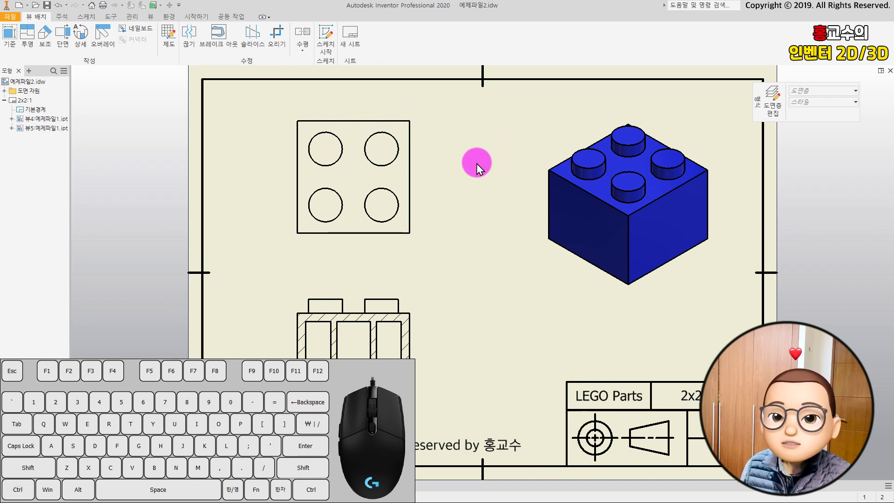
pyautogui.press('Escape')
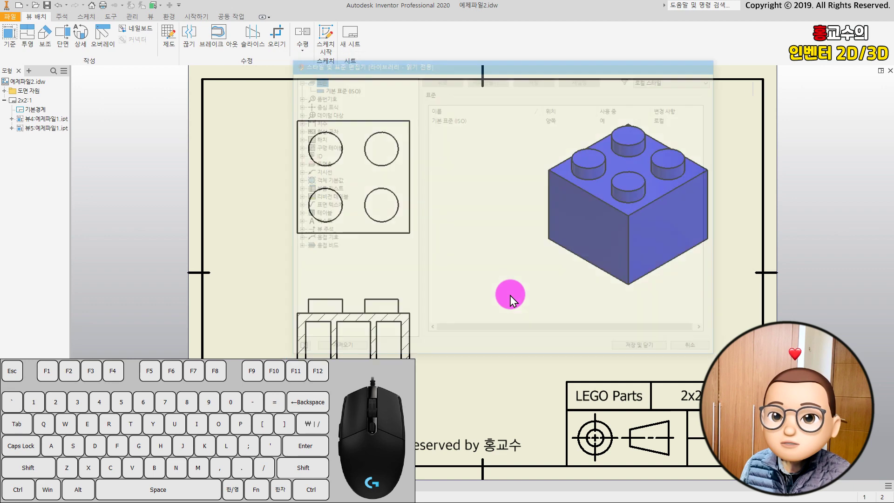
# Step: Add a text note with the presenter's name in the empty sheet area beside the section view
pyautogui.scroll(-3, 484, 257)
pyautogui.press('t')
pyautogui.moveTo(457, 194); pyautogui.dragTo(619, 285)
pyautogui.write('d')
pyautogui.press('BackSpace')
pyautogui.press('Hangul')
pyautogui.write('홍교수')
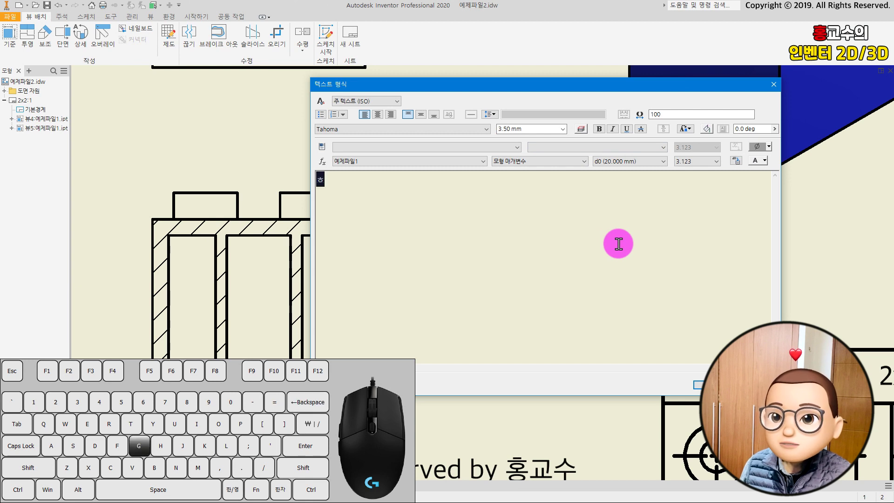
pyautogui.hotkey('ctrl', 'Return')
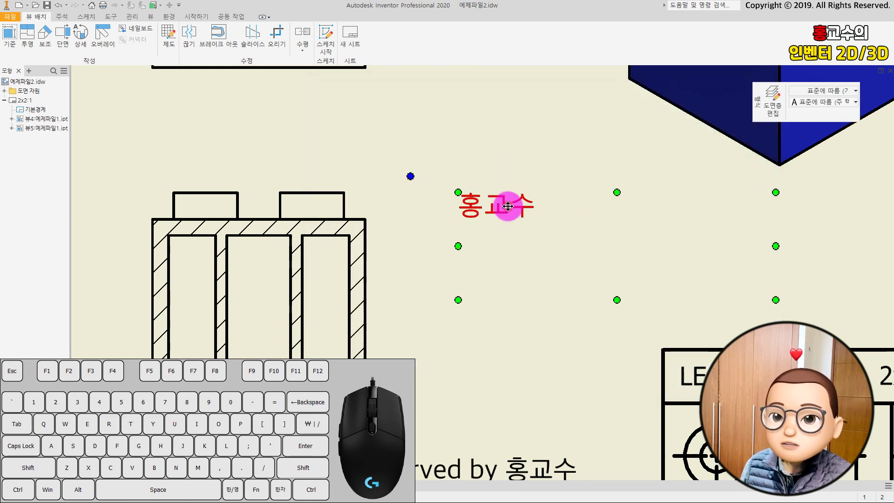
pyautogui.click(536, 214)
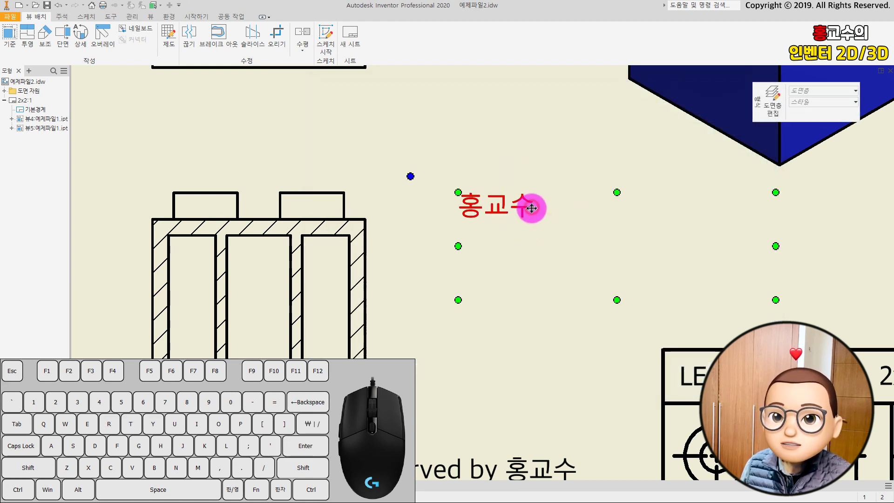
pyautogui.click(531, 208)
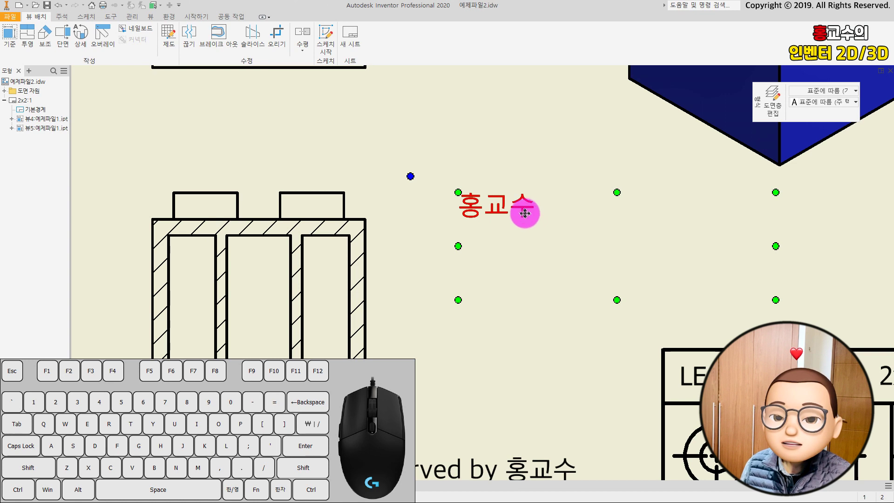
pyautogui.click(526, 168)
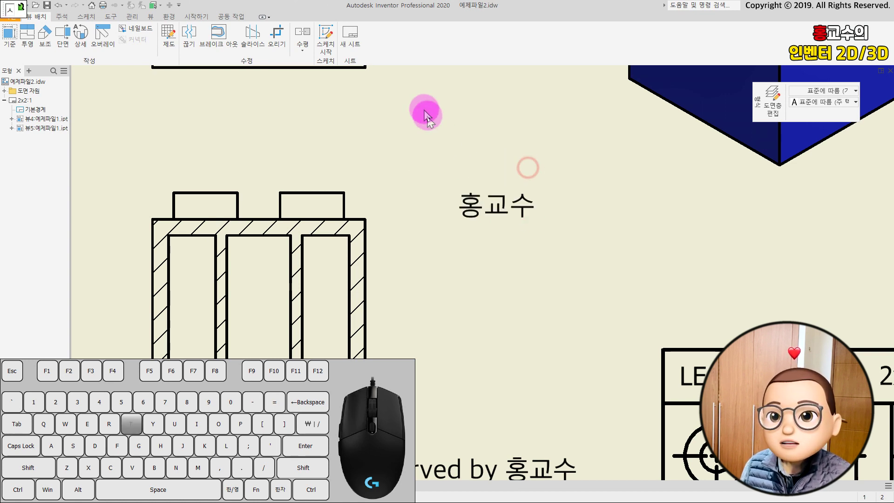
# Step: Add two text notes, "adf" above the name note and "asdf" above the section view
pyautogui.click(423, 107)
pyautogui.press('t')
pyautogui.moveTo(383, 102); pyautogui.dragTo(518, 171)
pyautogui.write('adf')
pyautogui.click(701, 379)
pyautogui.moveTo(212, 138); pyautogui.dragTo(342, 188)
pyautogui.write('asdf')
pyautogui.click(702, 379)
pyautogui.press('Escape')
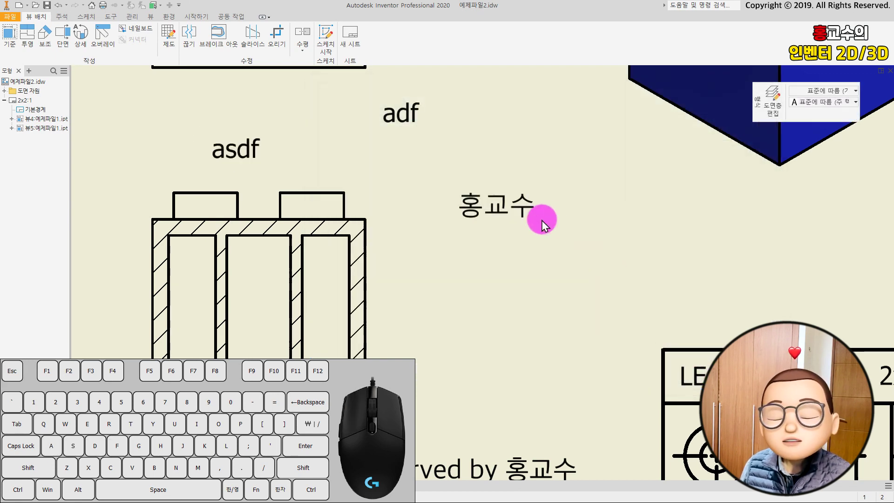
pyautogui.click(563, 134)
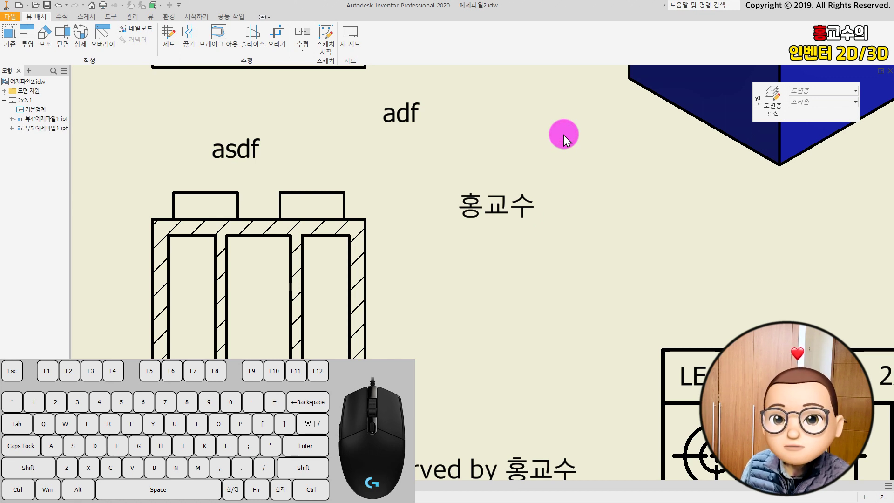
# Step: Edit the 주 텍스트 (ISO) text style to use centre horizontal and middle vertical justification
pyautogui.hotkey('ctrl', '6')
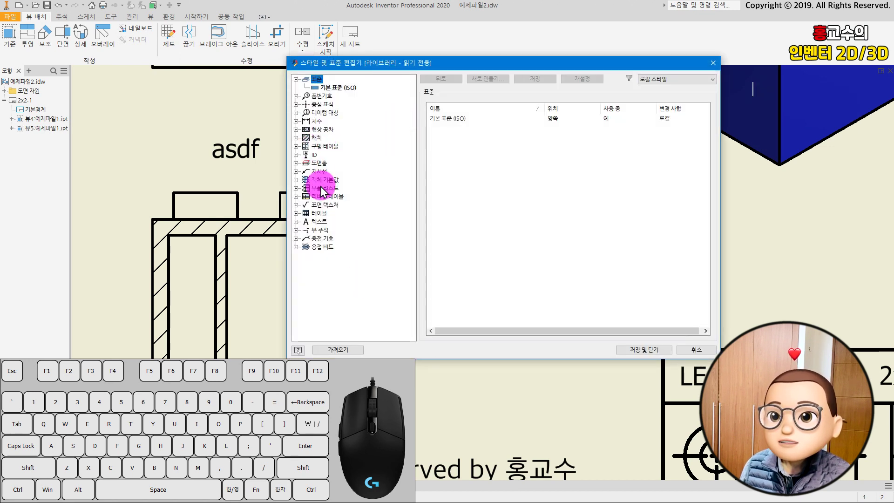
pyautogui.click(296, 221)
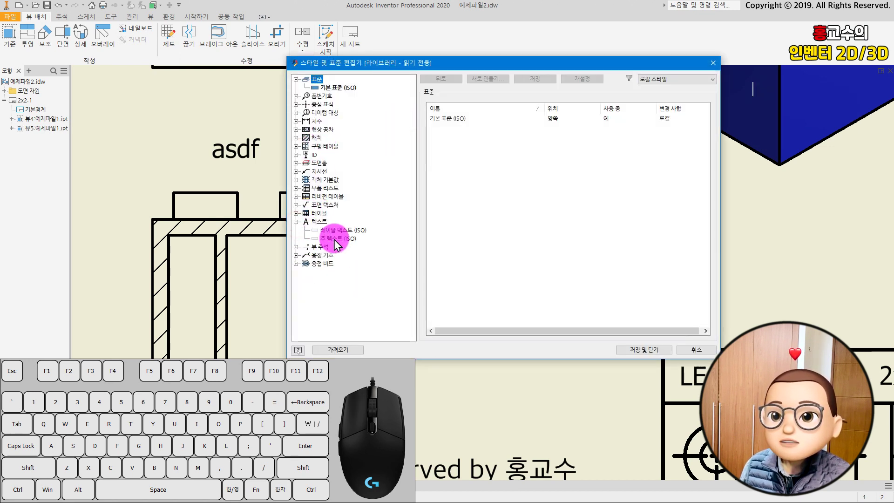
pyautogui.click(336, 237)
pyautogui.click(457, 180)
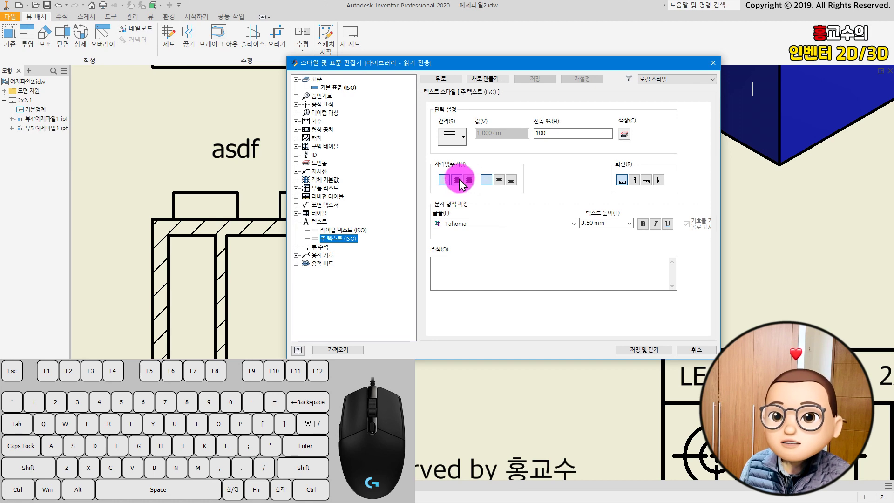
pyautogui.click(498, 180)
# Step: Set the 주 텍스트 (ISO) style's font to 굴림 and text height to 5.00 mm, and save the style
pyautogui.click(496, 227)
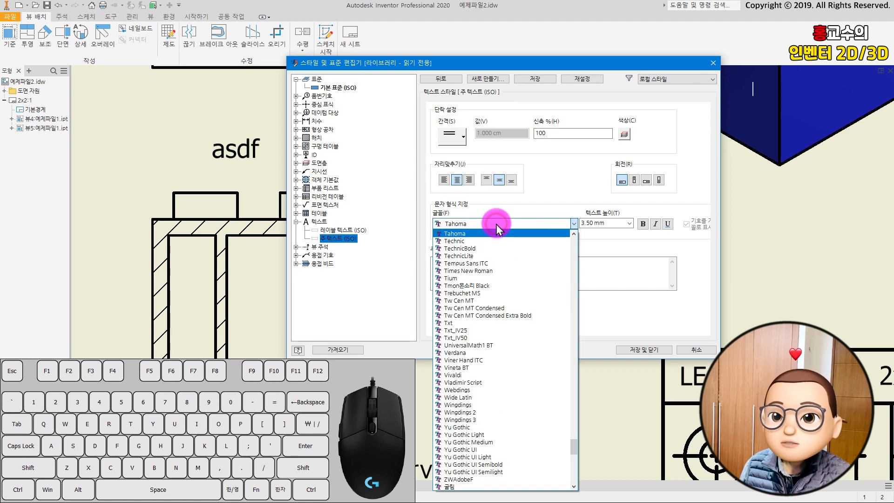
pyautogui.scroll(-6, 510, 235)
pyautogui.click(479, 419)
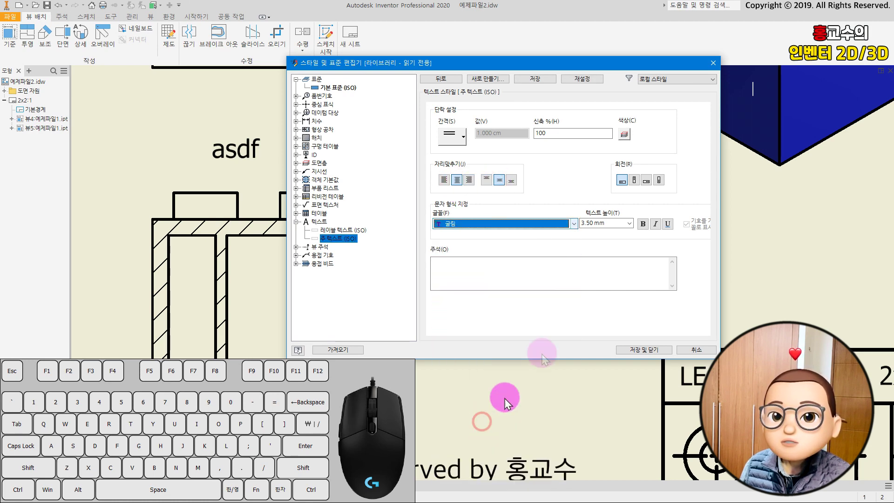
pyautogui.click(605, 223)
pyautogui.write('5')
pyautogui.click(637, 347)
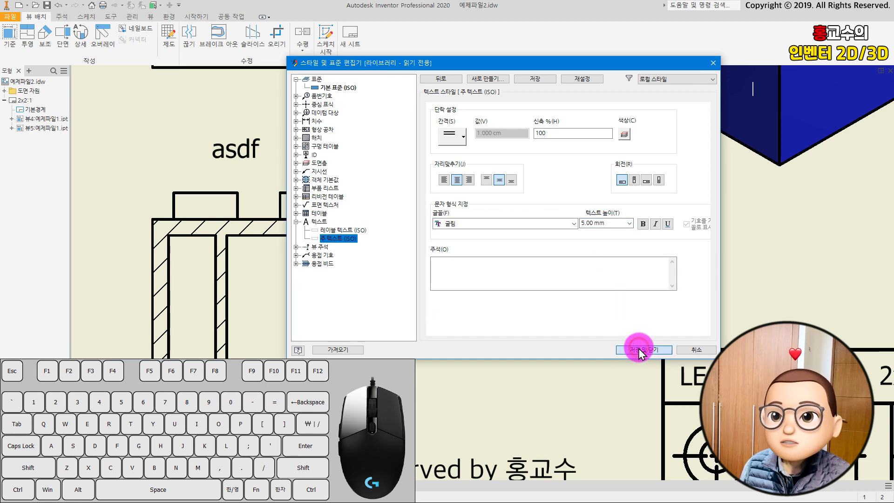
# Step: Move the name note slightly to the left and check the anchor points of the "adf" and "asdf" notes
pyautogui.click(590, 253)
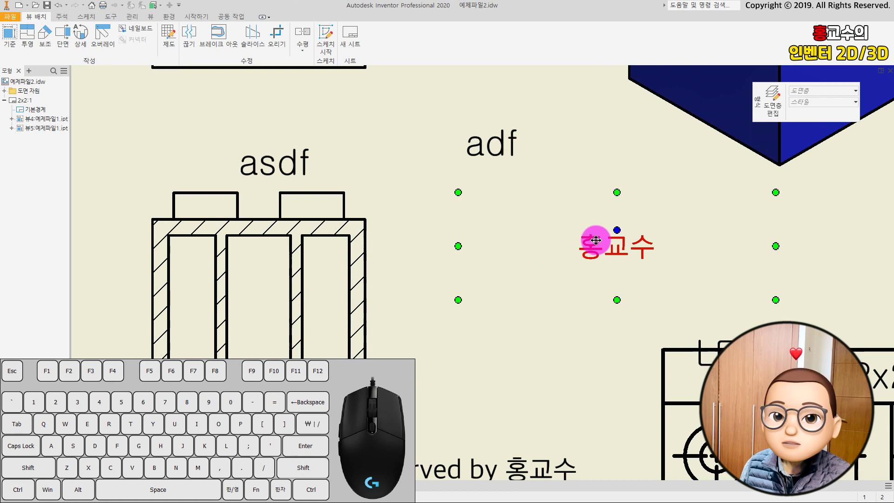
pyautogui.moveTo(617, 230); pyautogui.dragTo(570, 227)
pyautogui.click(492, 134)
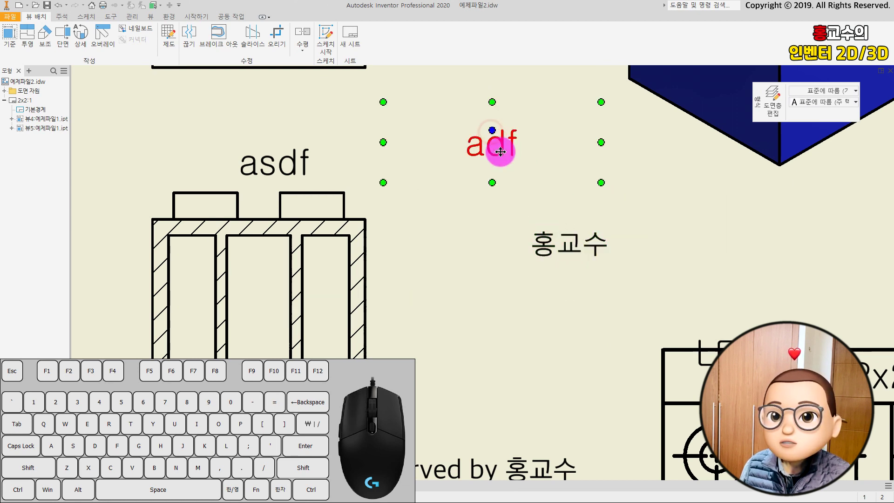
pyautogui.click(271, 167)
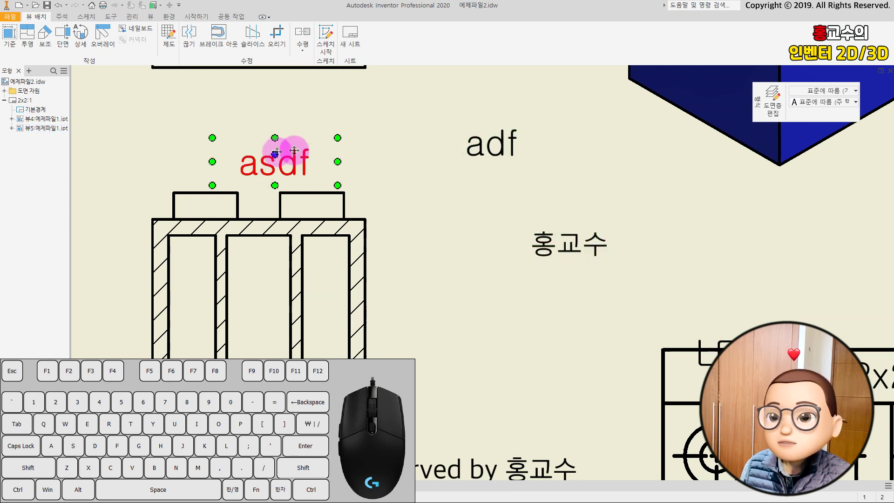
pyautogui.click(500, 146)
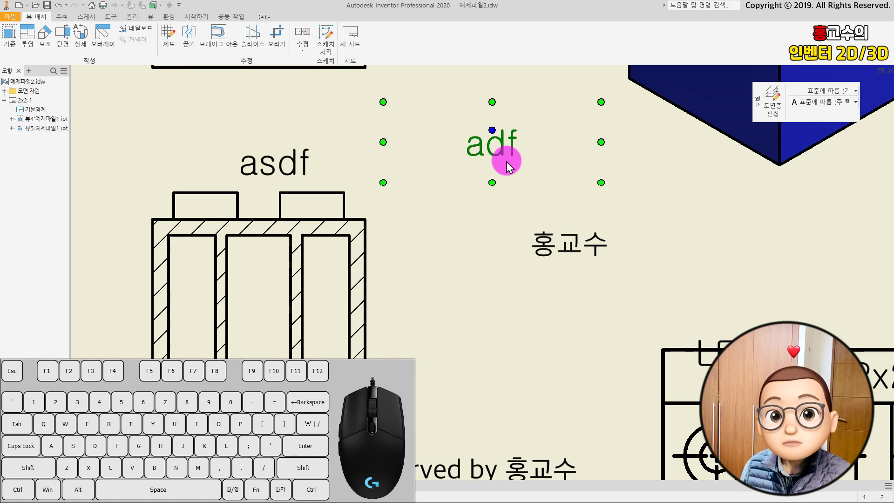
pyautogui.click(535, 221)
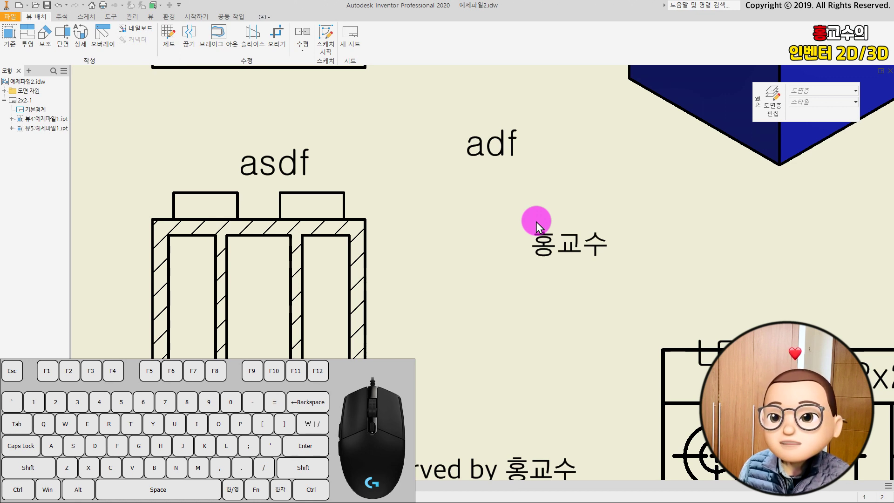
# Step: Open the 사용자화 dialog with the Ctrl+7 shortcut and review its ribbon, keyboard and marking menu settings
pyautogui.click(529, 219)
pyautogui.press('ctrl')
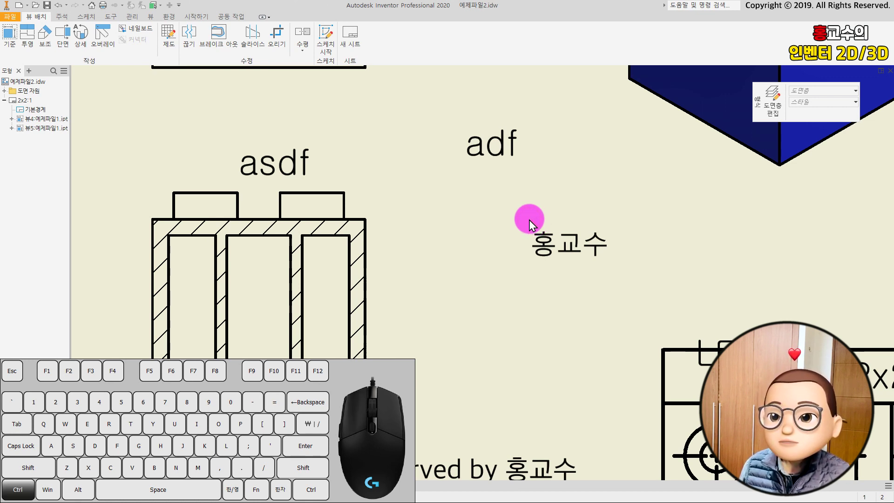
pyautogui.hotkey('ctrl', '7')
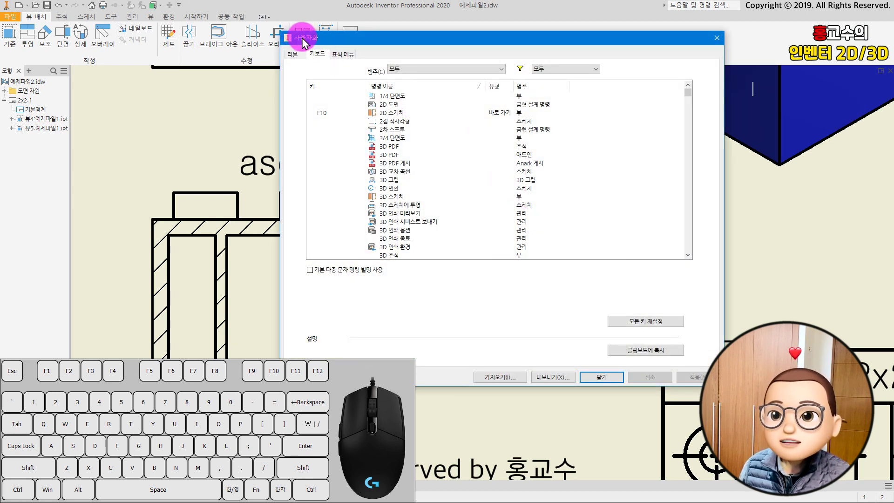
pyautogui.click(295, 54)
pyautogui.click(318, 54)
pyautogui.click(343, 54)
pyautogui.click(300, 54)
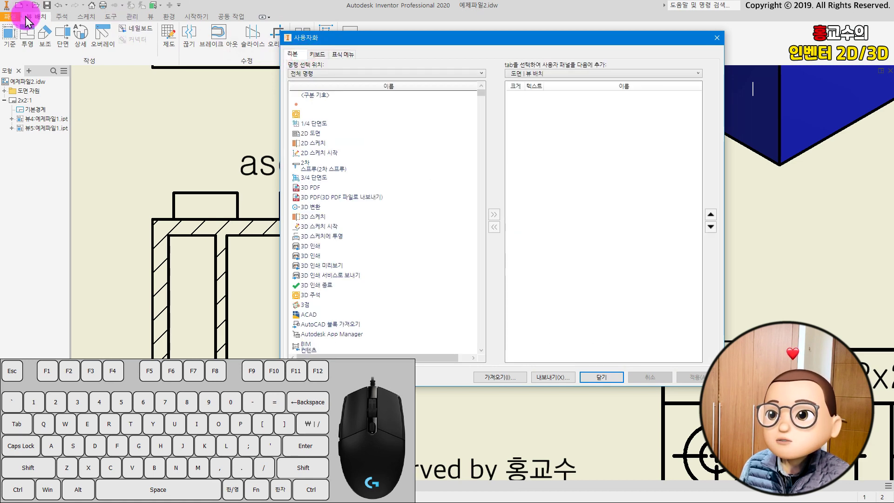
pyautogui.keyDown('ctrl'); pyautogui.moveTo(3, 9); pyautogui.dragTo(421, 55); pyautogui.keyUp('ctrl')
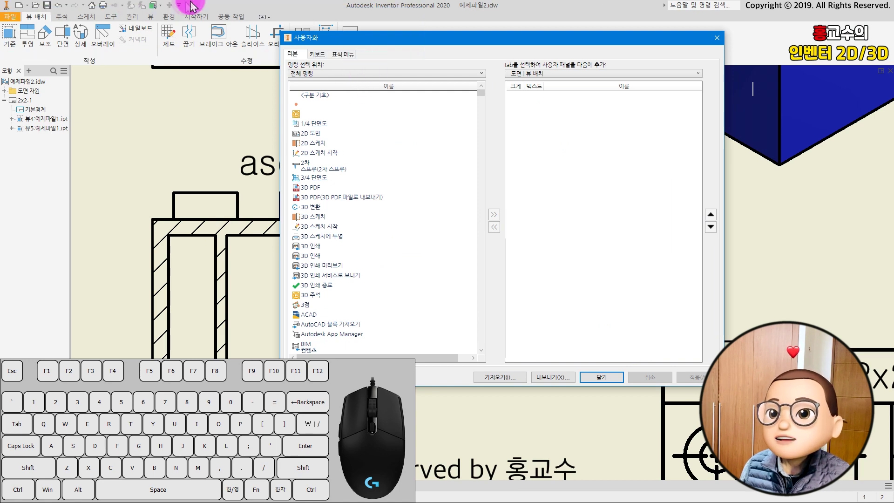
pyautogui.click(314, 54)
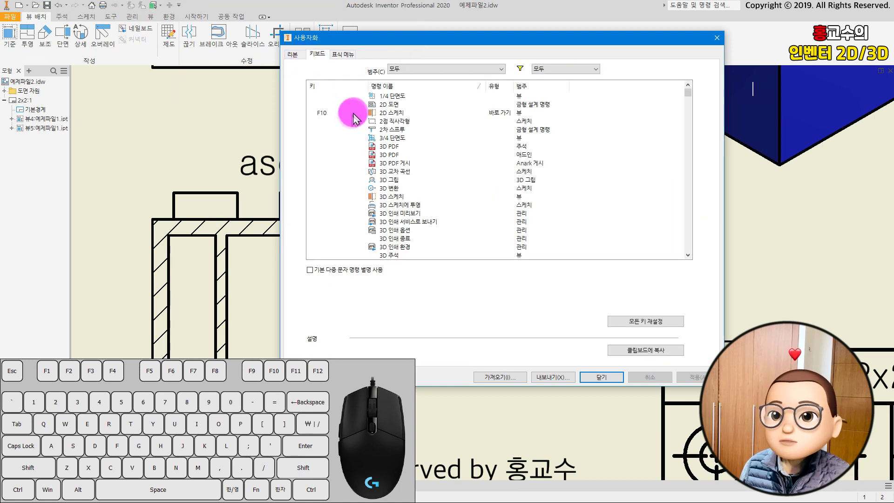
pyautogui.scroll(-15, 624, 147)
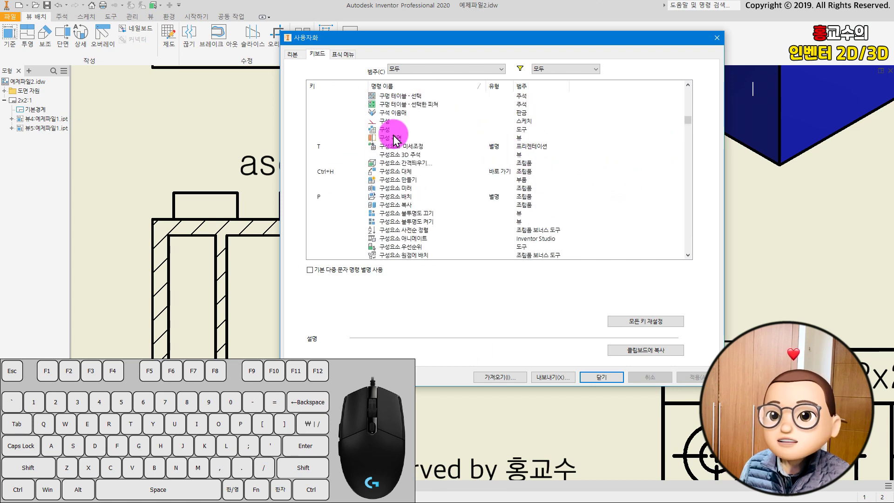
# Step: Examine the 도면 marking menu layout for 선택한 항목 없음 and compare it with the marking menu on the empty sheet
pyautogui.click(345, 55)
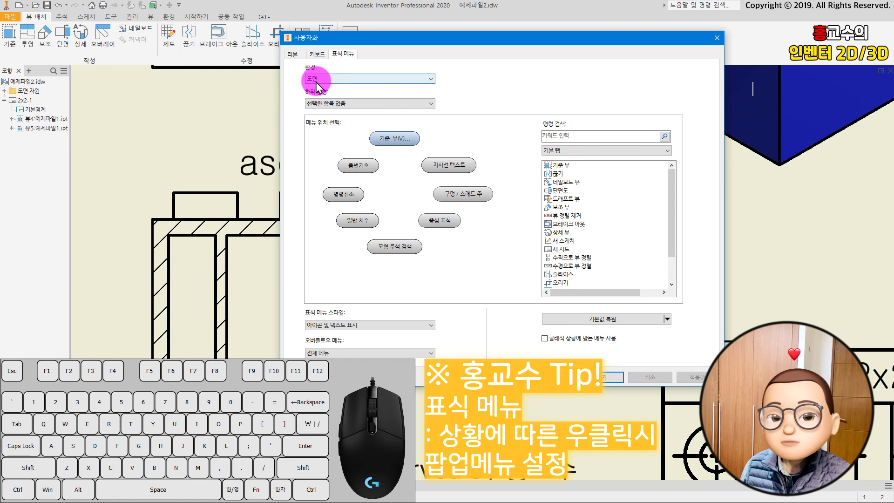
pyautogui.click(331, 103)
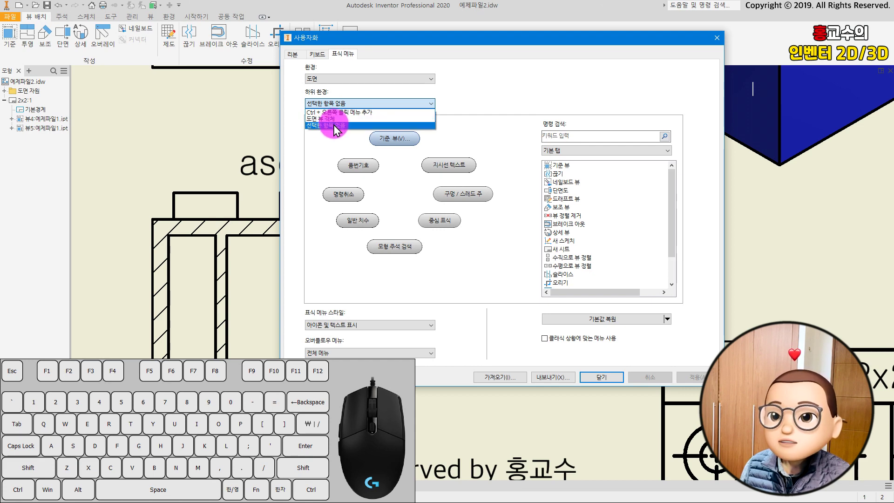
pyautogui.click(334, 125)
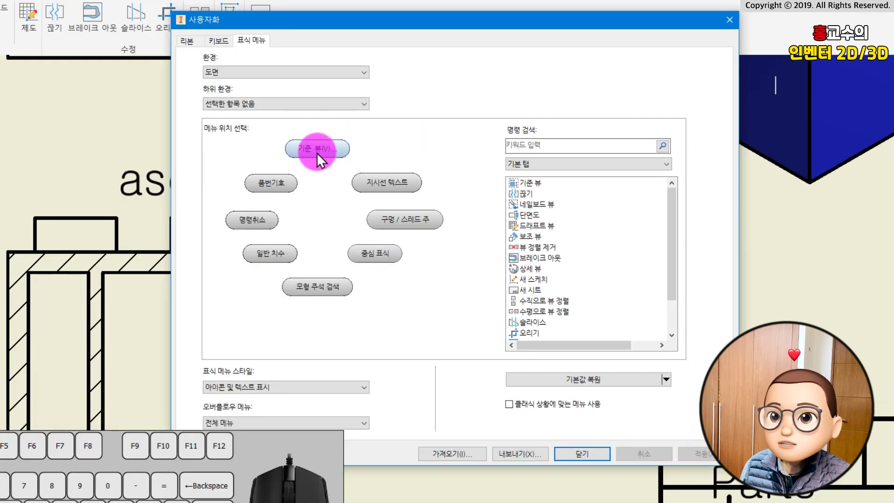
pyautogui.click(306, 105)
pyautogui.click(305, 103)
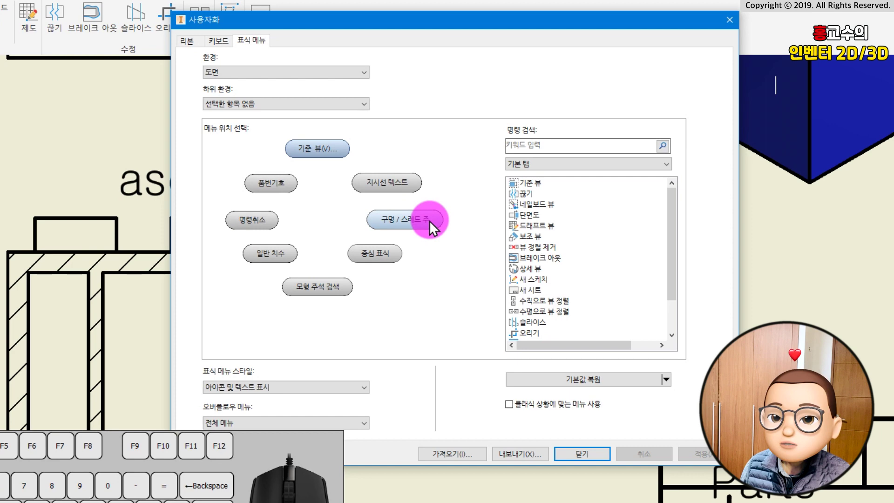
pyautogui.click(588, 450)
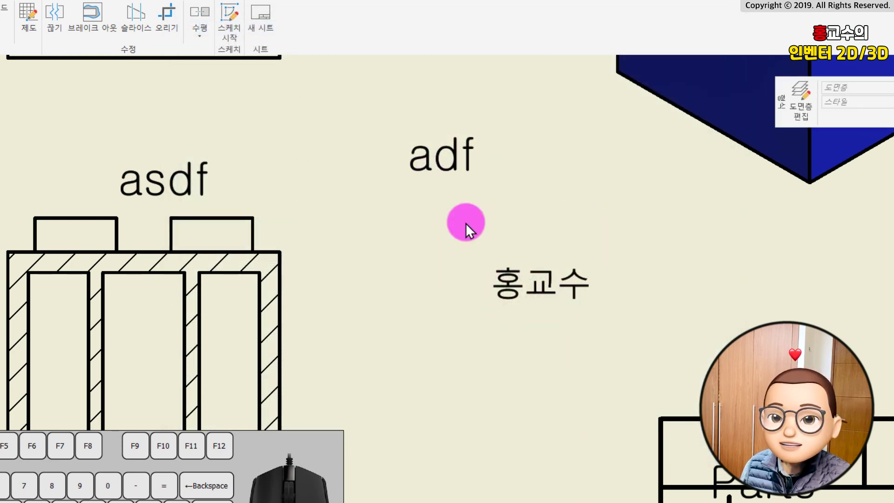
pyautogui.rightClick(465, 216)
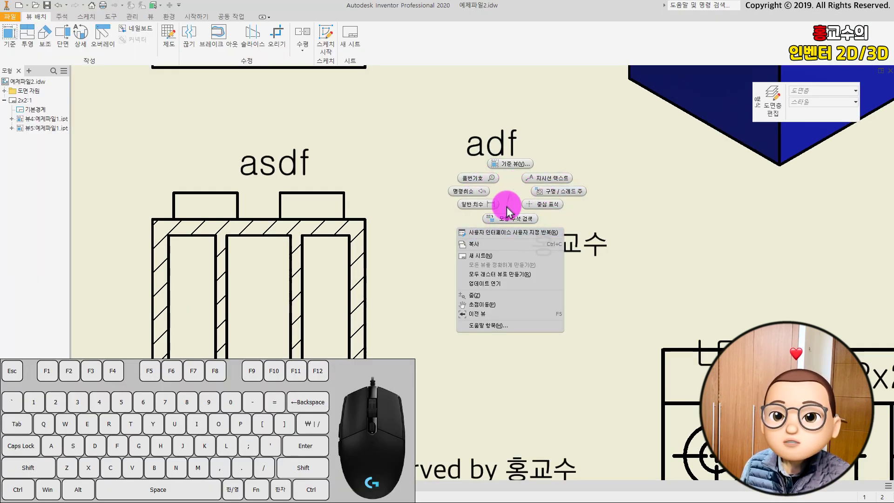
pyautogui.press('Escape')
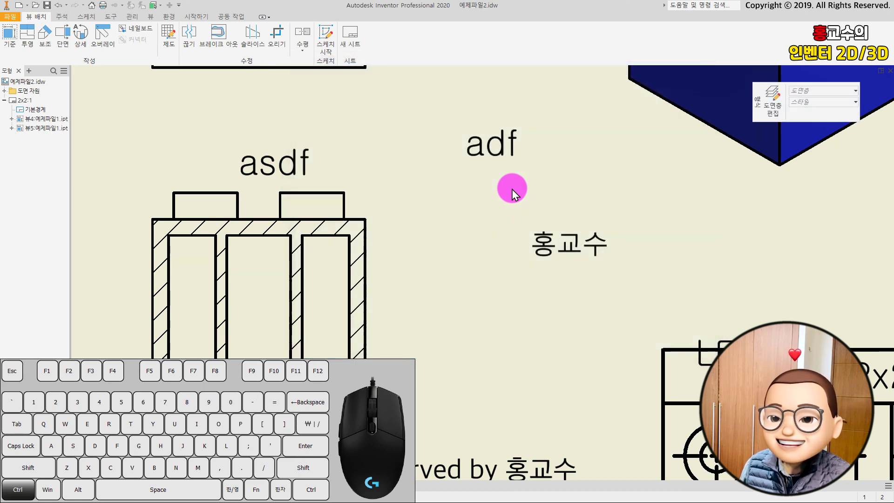
# Step: Reopen the marking menu customization, set the 도면 sub-environment to 도면 뷰 객체, and select the 보조 뷰 position
pyautogui.hotkey('ctrl', '7')
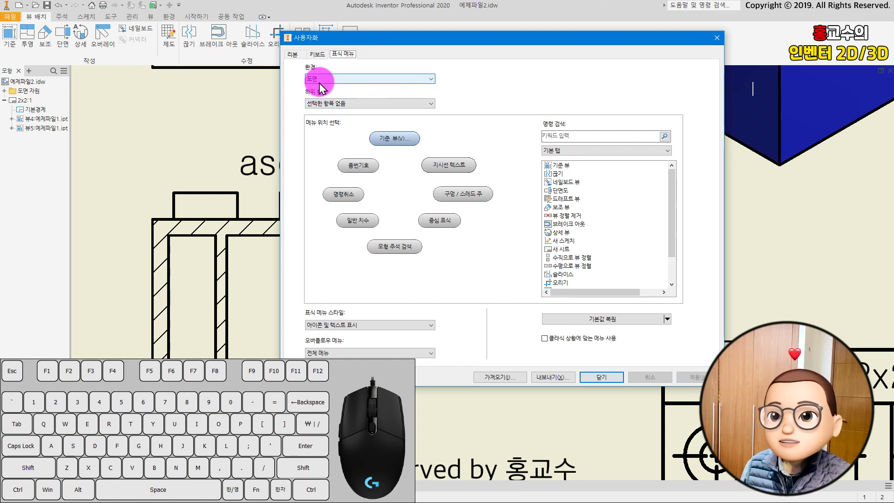
pyautogui.click(325, 102)
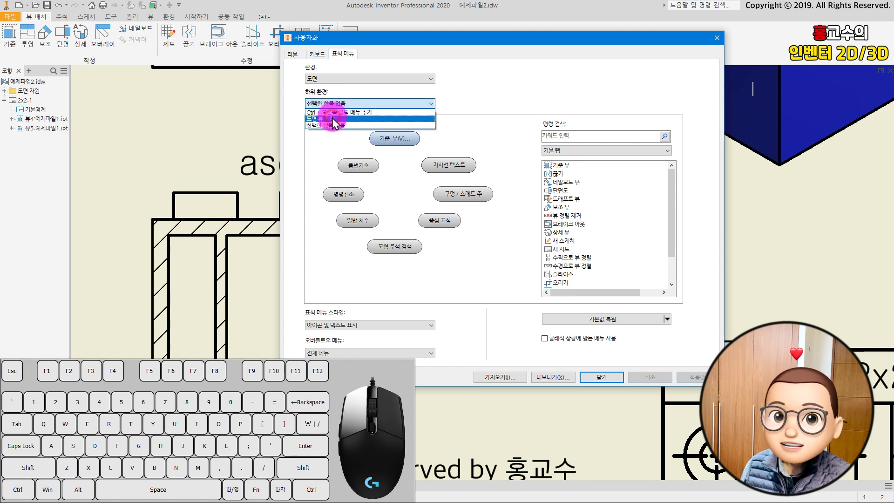
pyautogui.click(332, 118)
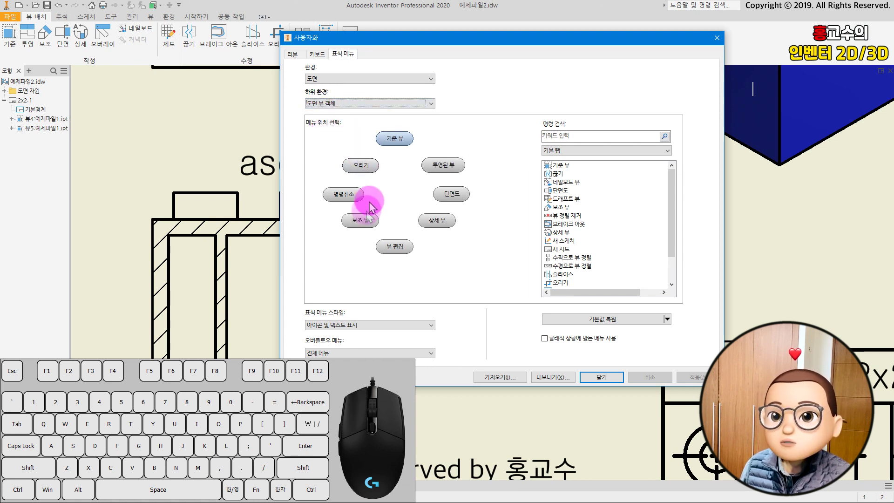
pyautogui.click(362, 226)
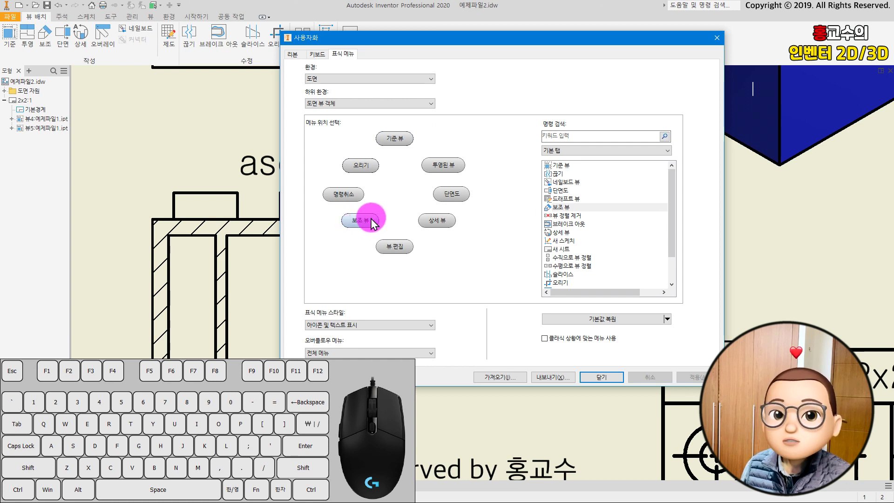
pyautogui.click(352, 170)
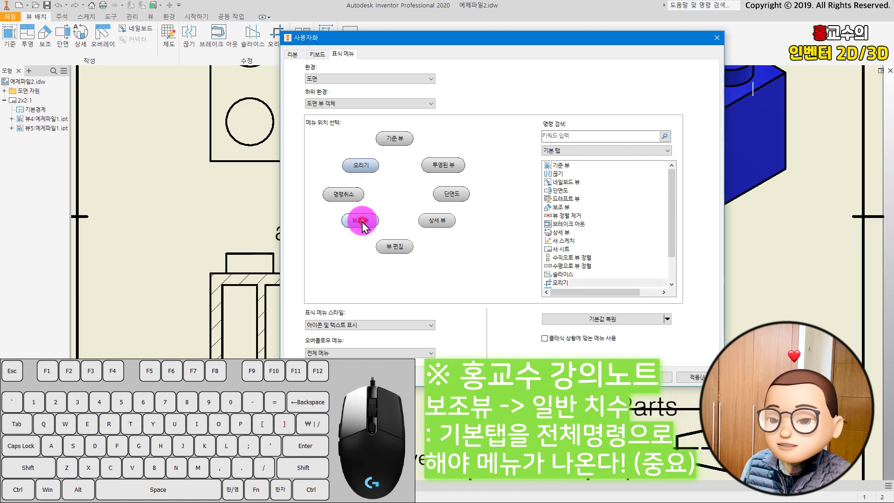
pyautogui.click(362, 227)
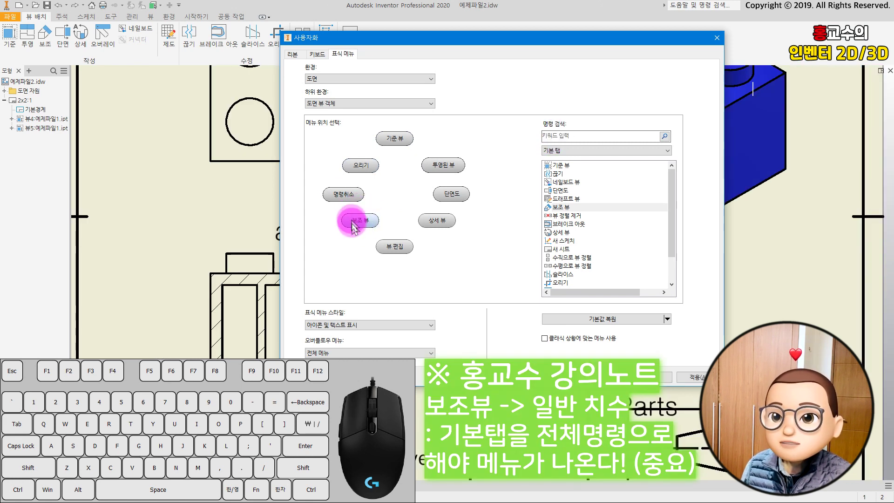
# Step: Search 전체 명령 for 일반 치수 and assign the drawing annotation version of 일반 치수 to the selected menu position
pyautogui.click(552, 139)
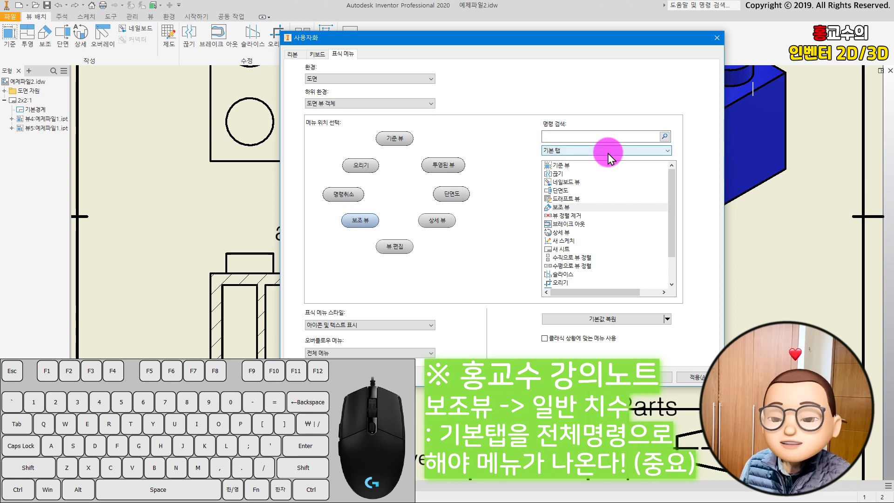
pyautogui.write('일반 치수')
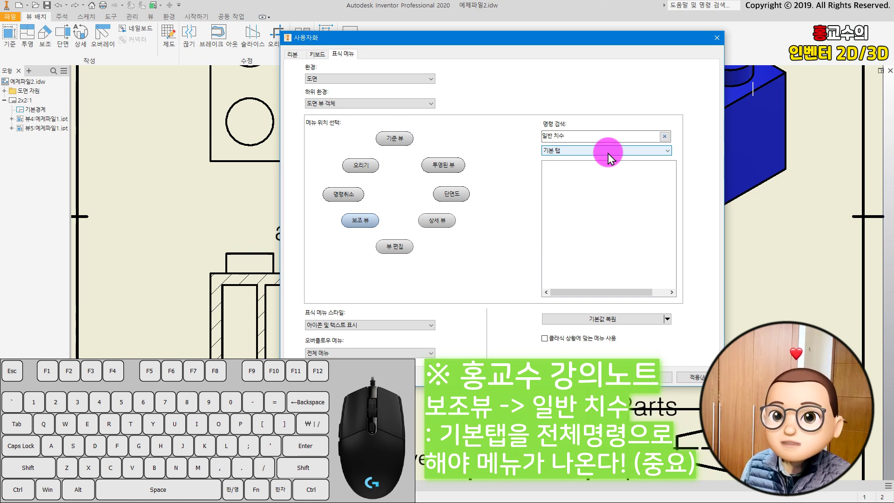
pyautogui.click(550, 152)
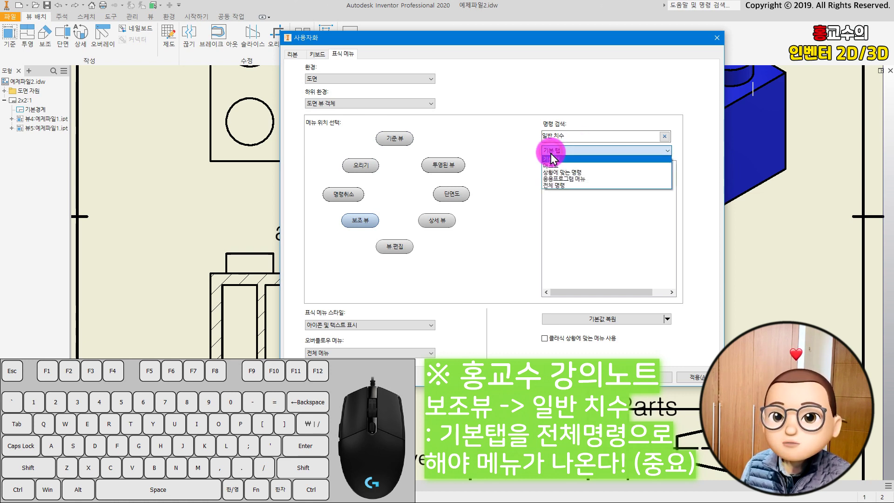
pyautogui.click(562, 187)
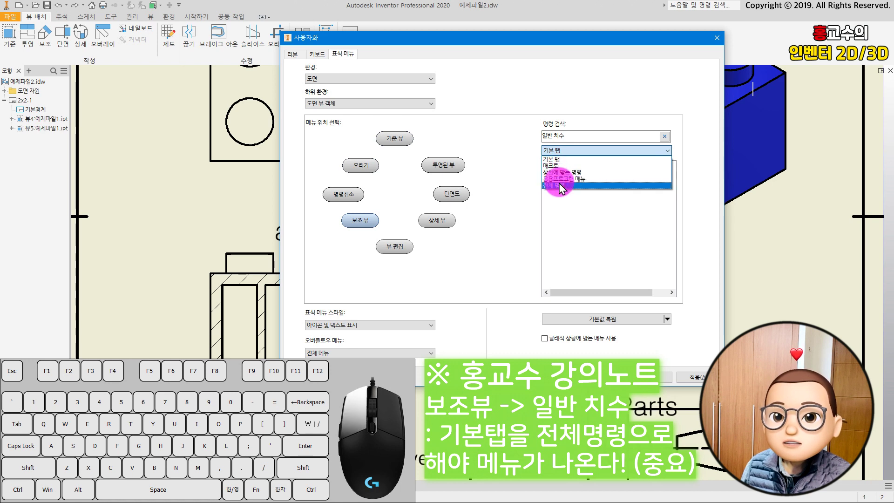
pyautogui.click(559, 183)
pyautogui.click(561, 166)
pyautogui.click(565, 174)
pyautogui.click(568, 180)
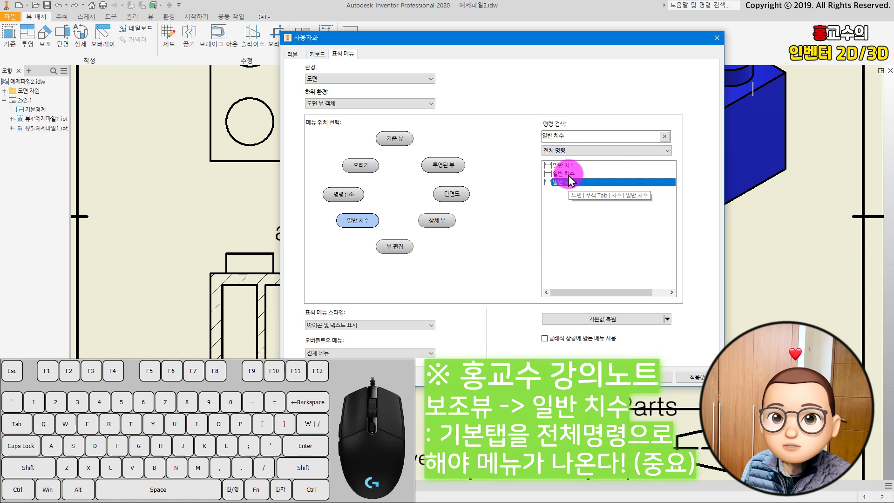
# Step: Assign the second 일반 치수 search result to the selected menu position, apply the change, and confirm the customization
pyautogui.click(568, 174)
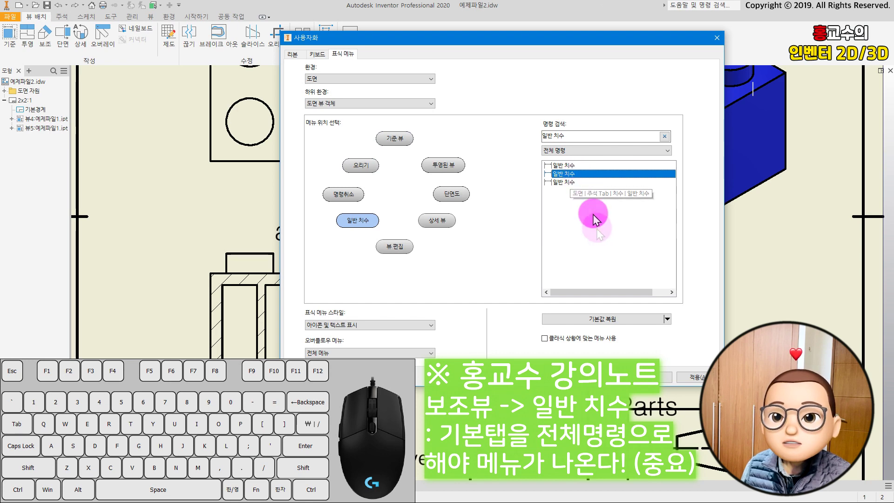
pyautogui.click(697, 381)
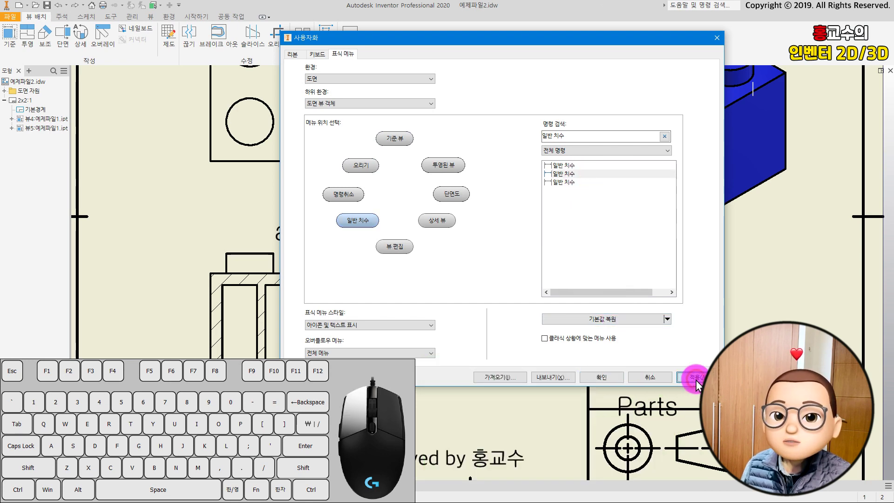
pyautogui.click(598, 380)
# Step: Dimension the height of the section view's block body with the newly assigned 일반 치수 command, placing the dimension beside the view
pyautogui.moveTo(406, 300); pyautogui.dragTo(484, 235, button='middle')
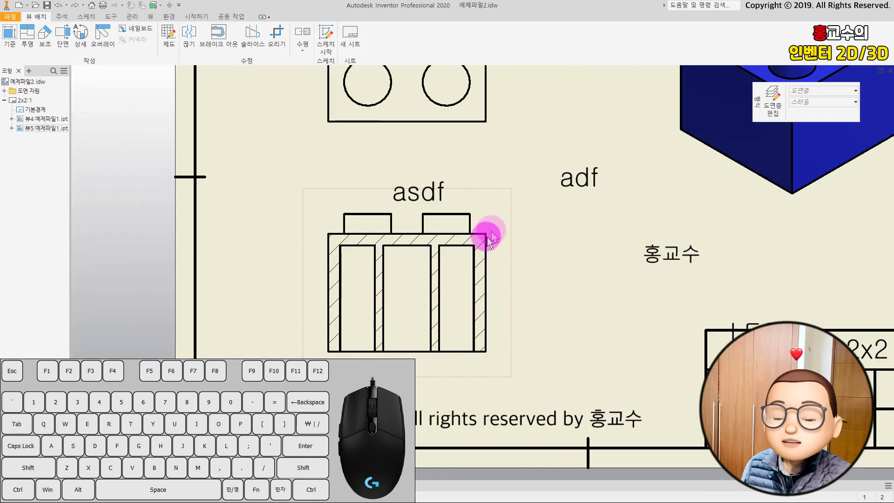
pyautogui.scroll(3, 498, 224)
pyautogui.click(479, 160)
pyautogui.rightClick(471, 190)
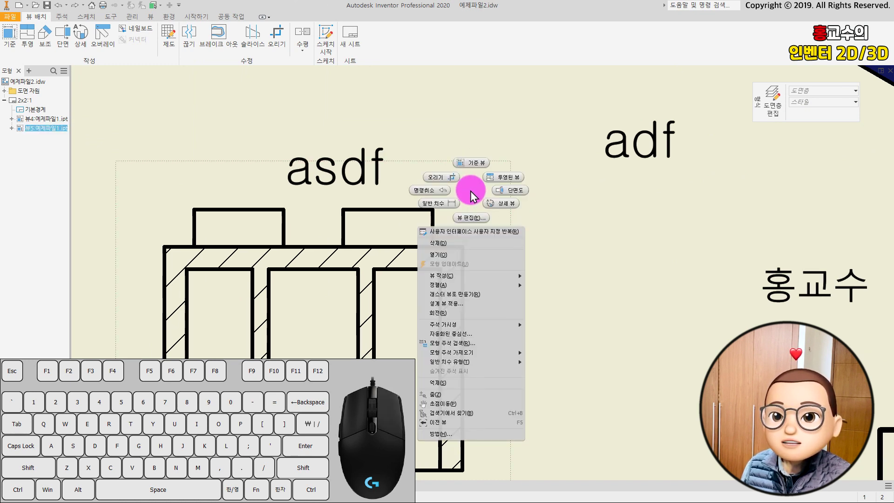
pyautogui.click(438, 204)
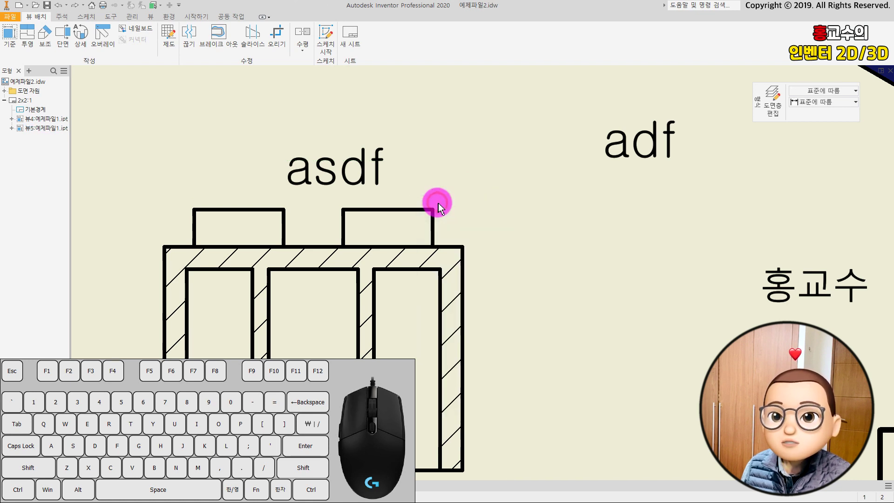
pyautogui.click(463, 253)
pyautogui.click(634, 324)
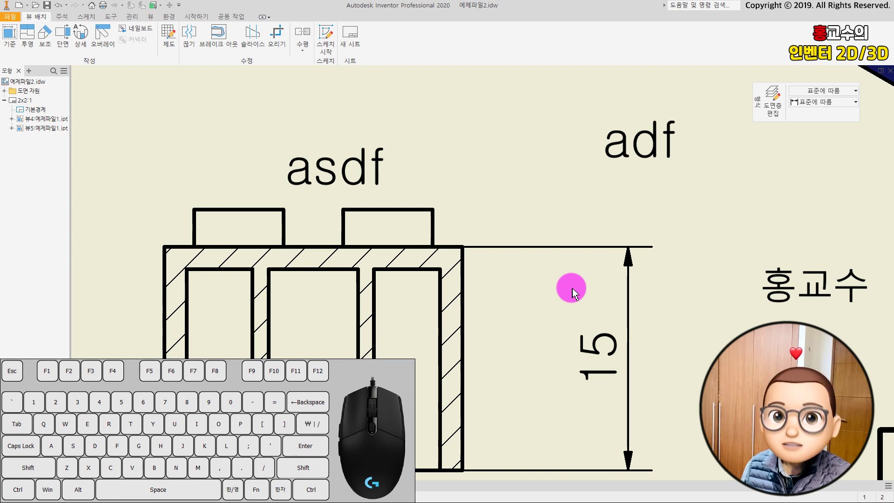
pyautogui.scroll(-4, 483, 181)
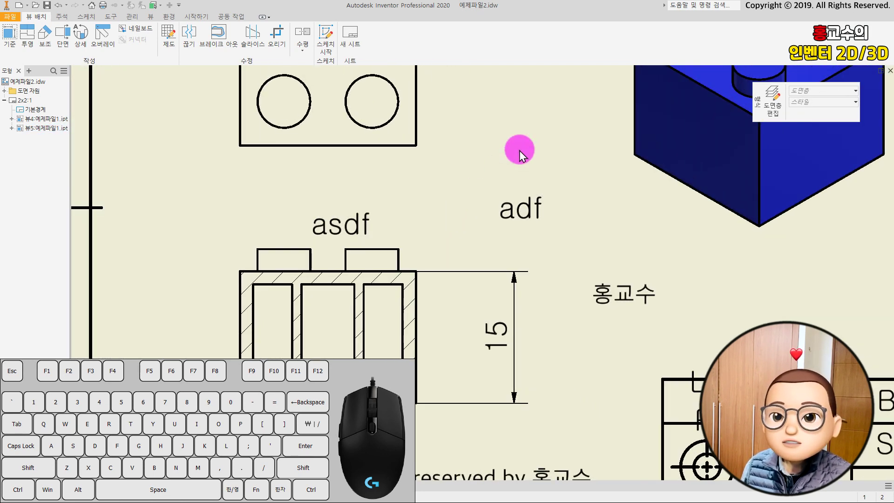
# Step: Reopen the marking menu customization, set the environment to 2D 스케치, and select the 명령취소 position
pyautogui.hotkey('ctrl', '7')
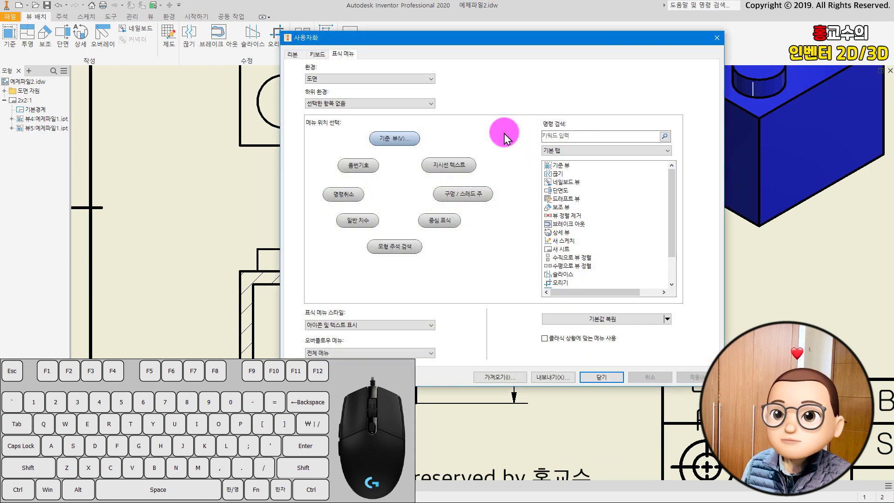
pyautogui.click(378, 78)
pyautogui.scroll(2, 378, 77)
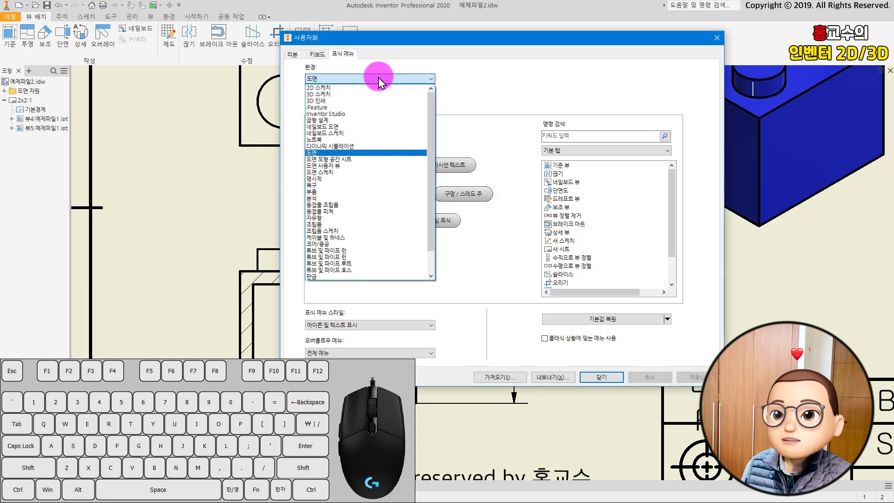
pyautogui.click(327, 87)
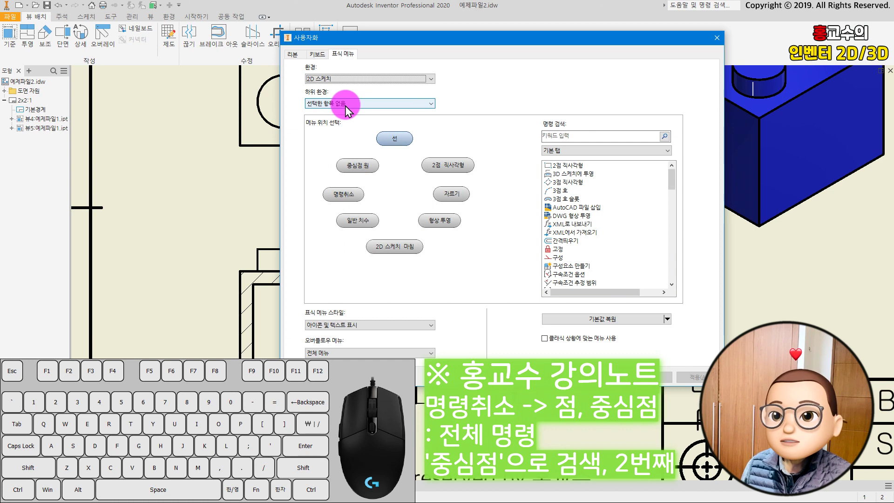
pyautogui.click(352, 195)
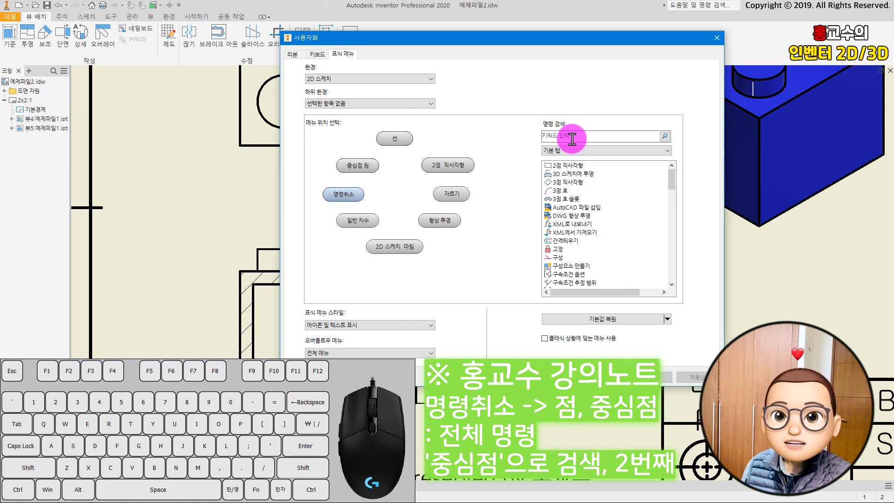
# Step: Search 전체 명령 for 중심점, assign the second 점, 중심점 result to the 명령취소 position, and confirm the customization
pyautogui.click(550, 141)
pyautogui.write('점')
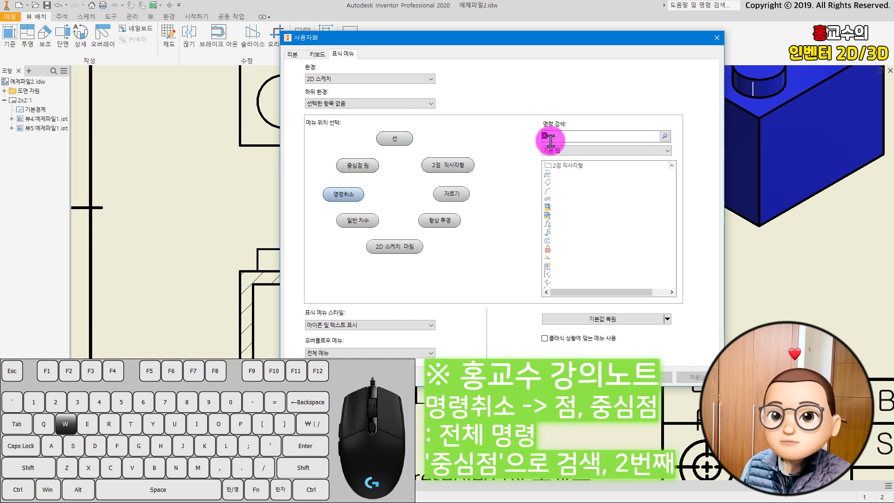
pyautogui.click(606, 150)
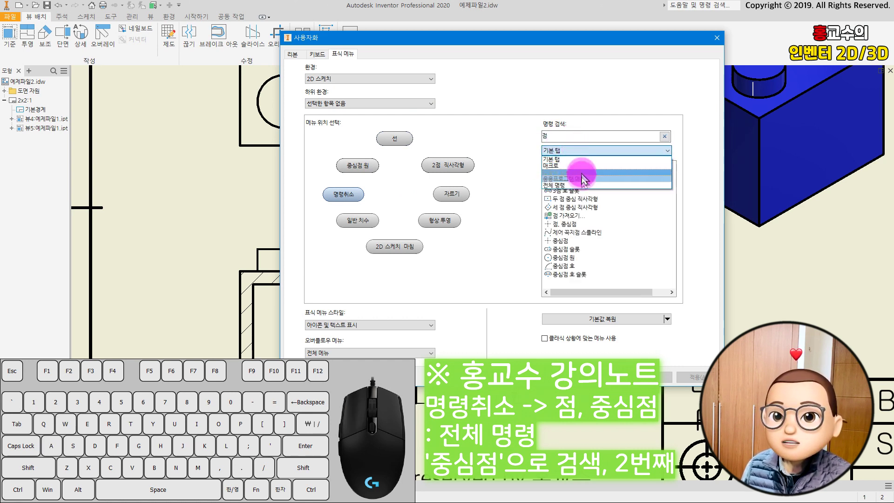
pyautogui.click(580, 185)
pyautogui.scroll(-5, 619, 201)
pyautogui.click(599, 136)
pyautogui.press('BackSpace')
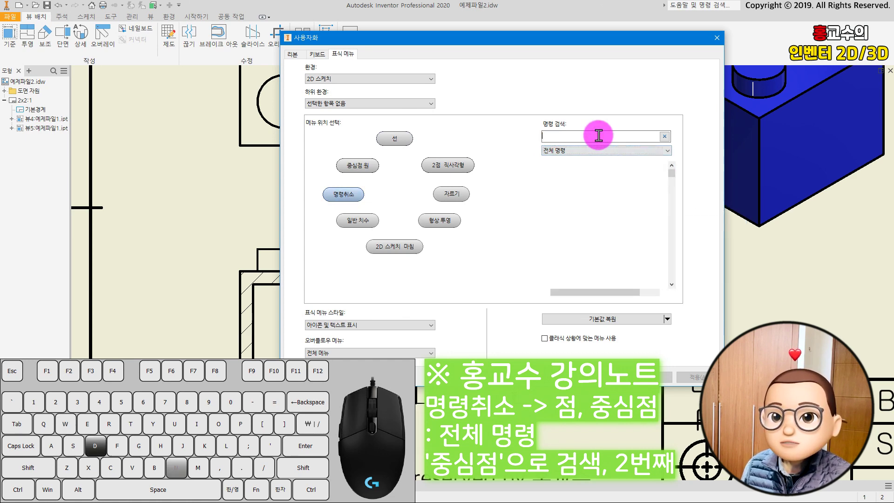
pyautogui.write('중심점')
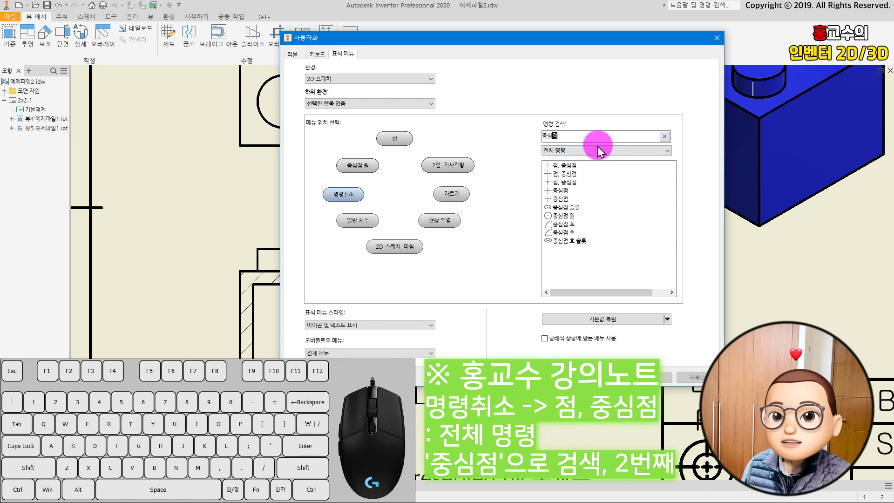
pyautogui.click(587, 173)
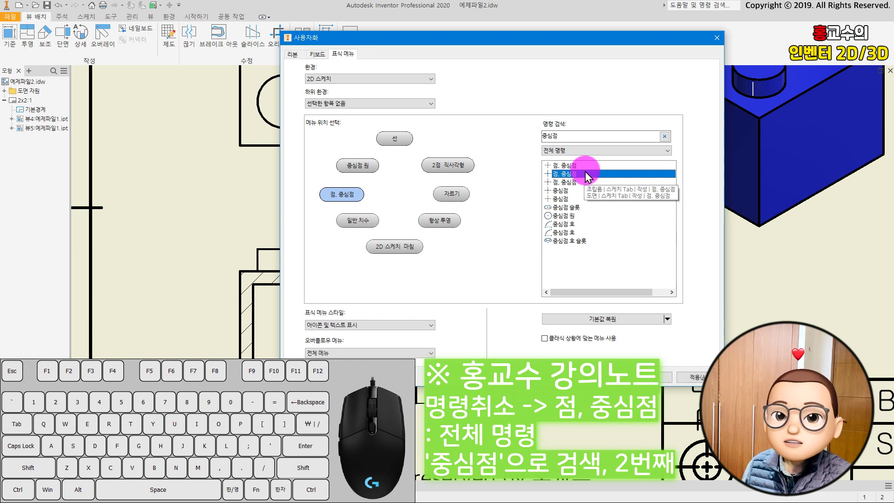
pyautogui.click(605, 378)
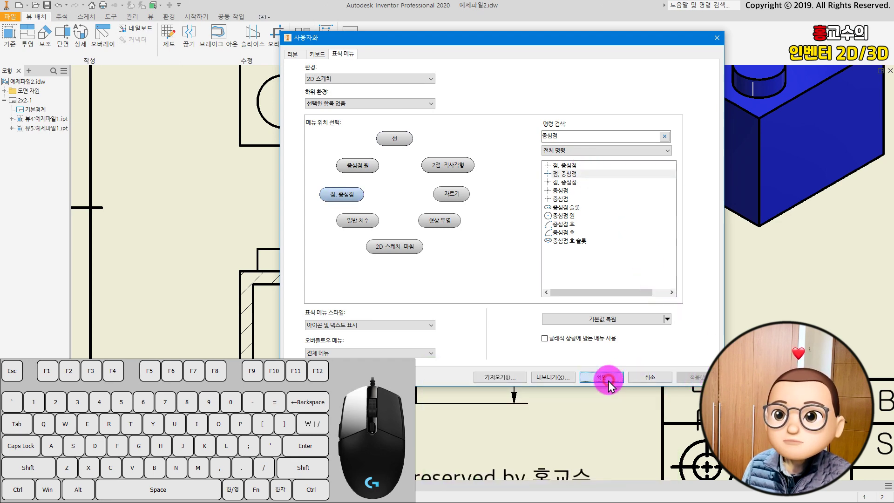
# Step: Switch to the part 예제파일1.ipt and start a 2D sketch on the block's left-front side face
pyautogui.scroll(-5, 429, 186)
pyautogui.hotkey('ctrl', 'Tab')
pyautogui.scroll(-3, 579, 221)
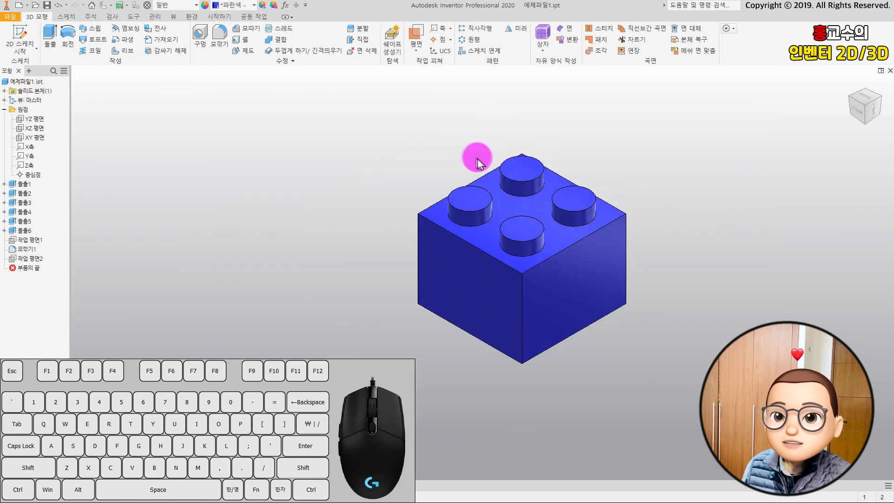
pyautogui.moveTo(450, 165); pyautogui.dragTo(354, 157, button='middle')
pyautogui.click(370, 268)
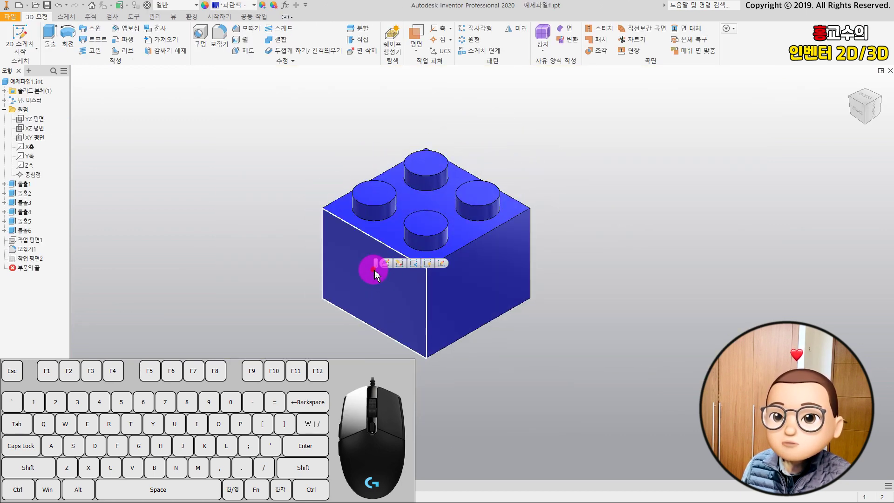
pyautogui.press('s')
pyautogui.press('space')
pyautogui.press('s')
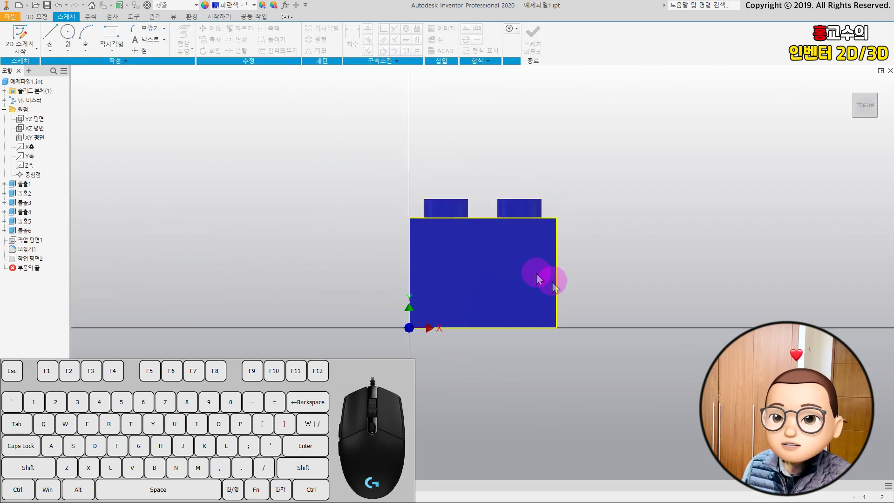
# Step: Scatter sketch points beside the block and across its side face with the newly assigned 점, 중심점 command
pyautogui.rightClick(493, 253)
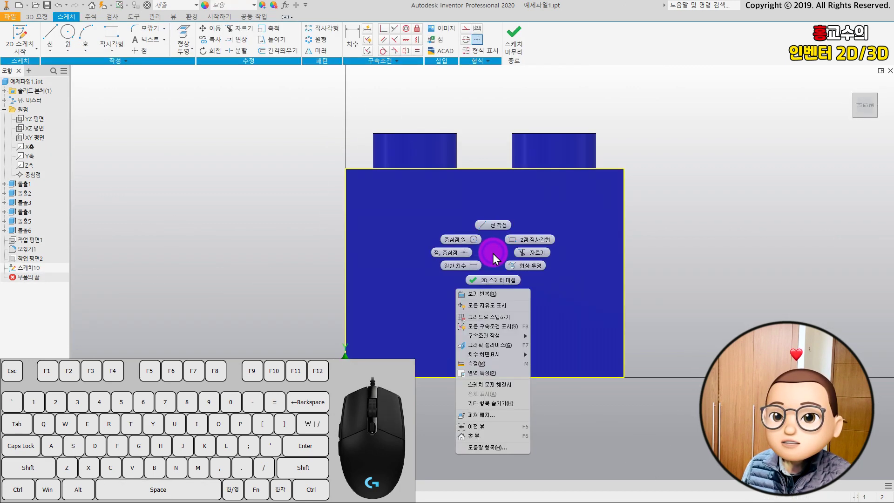
pyautogui.click(447, 253)
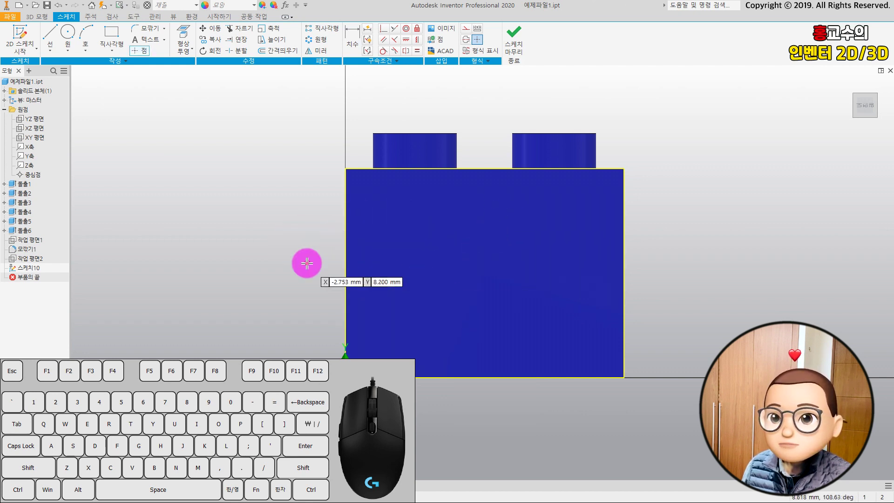
pyautogui.scroll(-3, 307, 262)
pyautogui.click(294, 229)
pyautogui.click(227, 178)
pyautogui.click(212, 258)
pyautogui.click(334, 330)
pyautogui.click(330, 237)
pyautogui.click(502, 201)
pyautogui.click(511, 315)
pyautogui.click(661, 321)
pyautogui.click(672, 230)
pyautogui.click(575, 178)
pyautogui.click(691, 248)
pyautogui.click(623, 319)
pyautogui.click(714, 204)
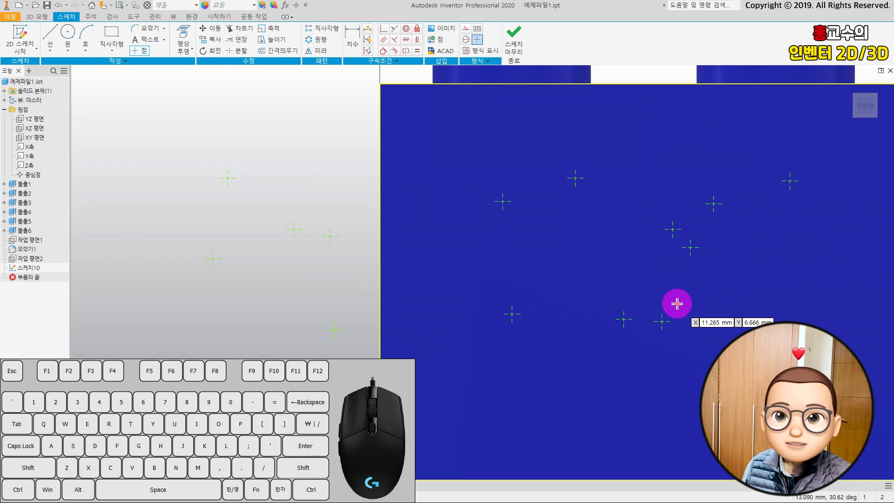
pyautogui.press('Escape')
# Step: Review the customized 2D sketch marking menu in the open sketch without choosing a command
pyautogui.moveTo(658, 264); pyautogui.dragTo(546, 311, button='middle')
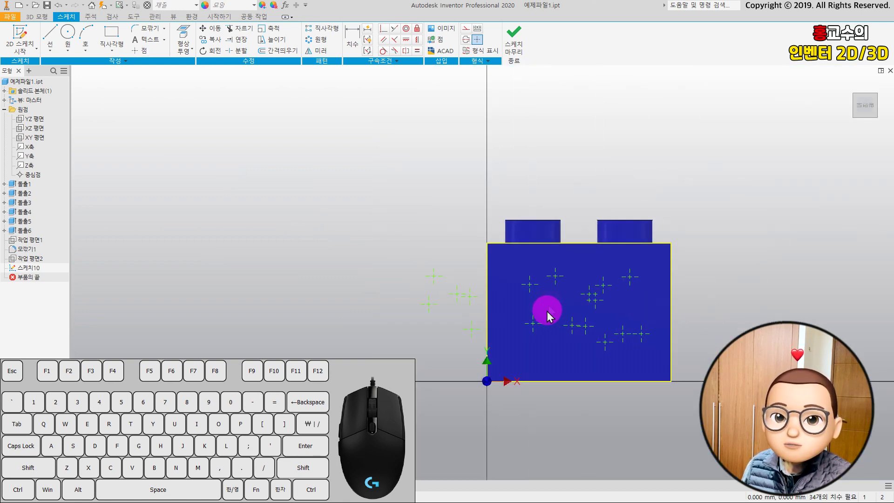
pyautogui.scroll(3, 554, 303)
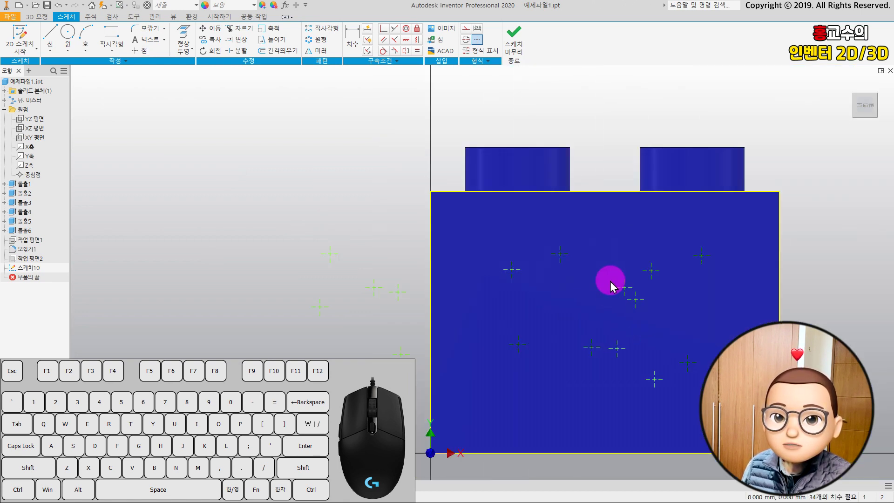
pyautogui.rightClick(653, 293)
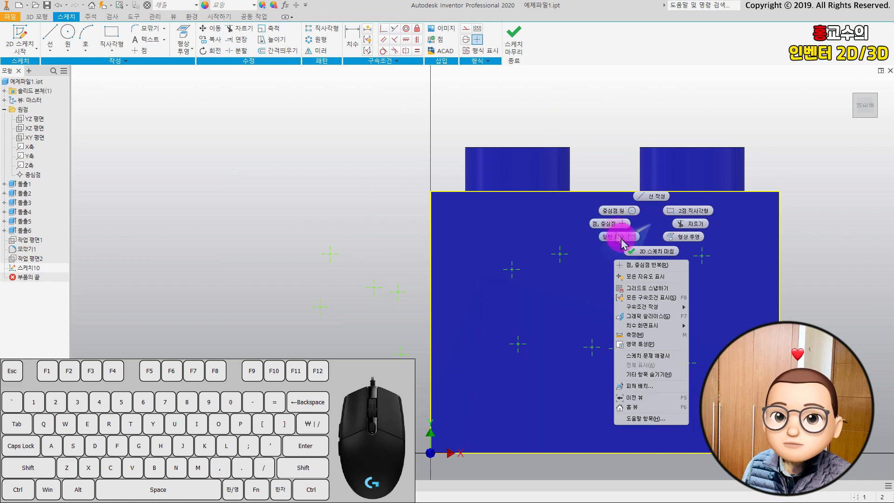
pyautogui.press('Escape')
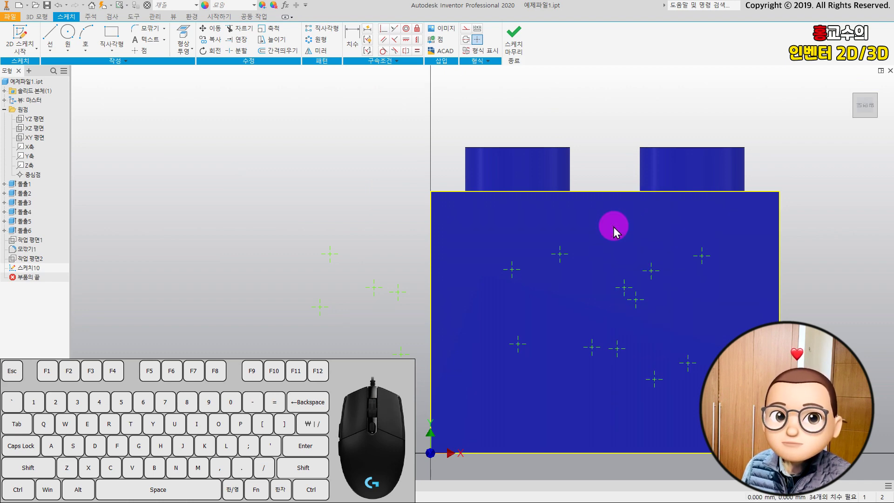